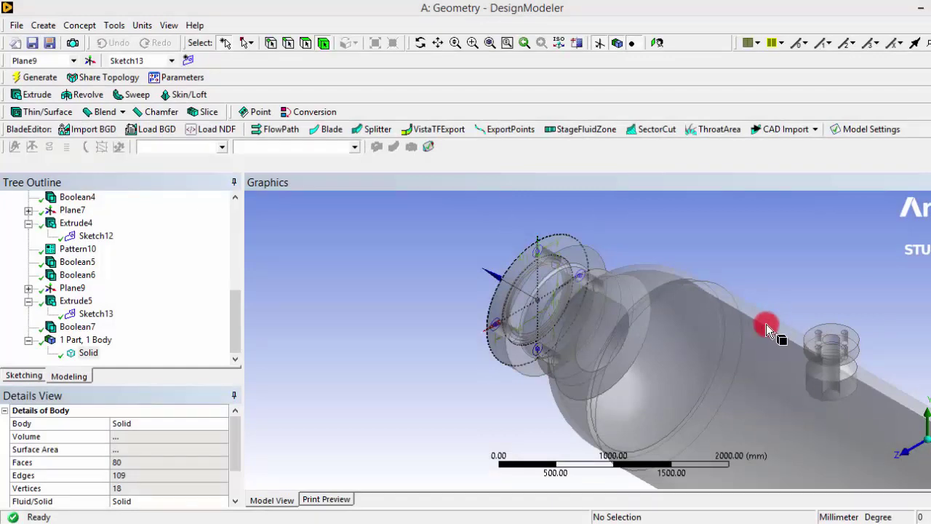
Inspect the vessel's solid body, zooming in on the end flange and lower nozzle
scroll(698, 269, down, 5)
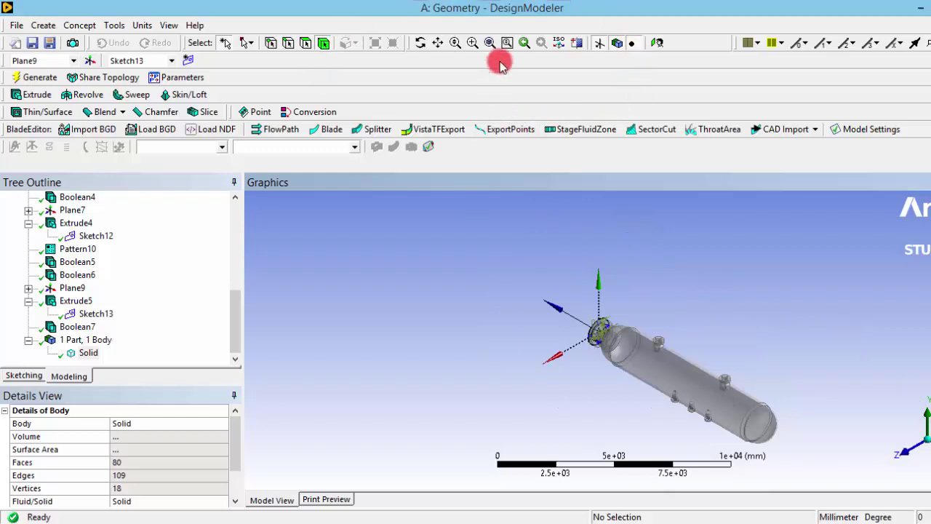
click(492, 45)
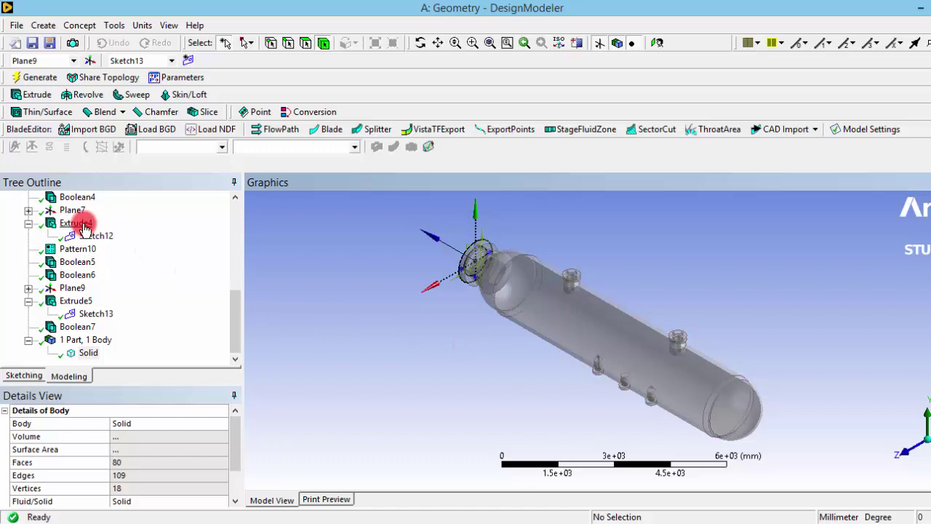
mouse_move(235, 335)
mouse_down()
mouse_move(235, 229)
mouse_move(235, 334)
mouse_up()
click(88, 353)
click(484, 376)
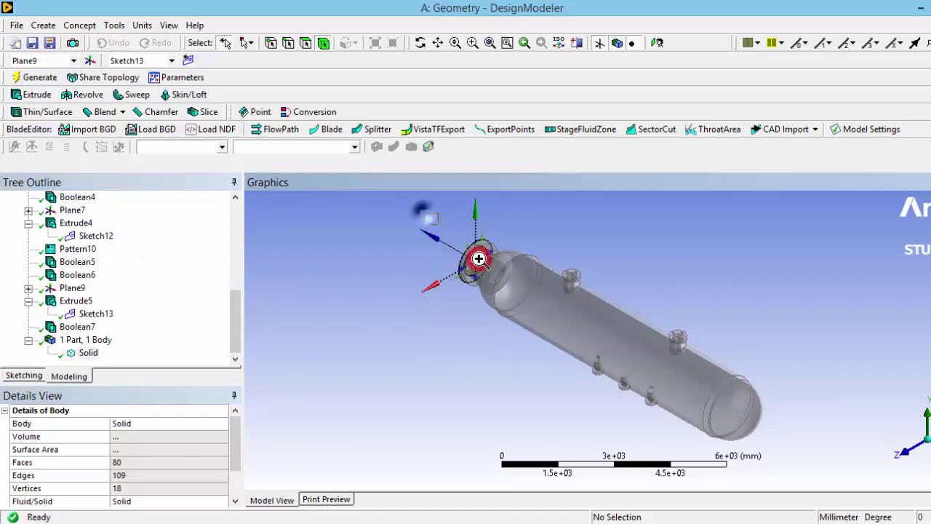
right_drag(423, 255, 558, 339)
scroll(754, 366, down, 4)
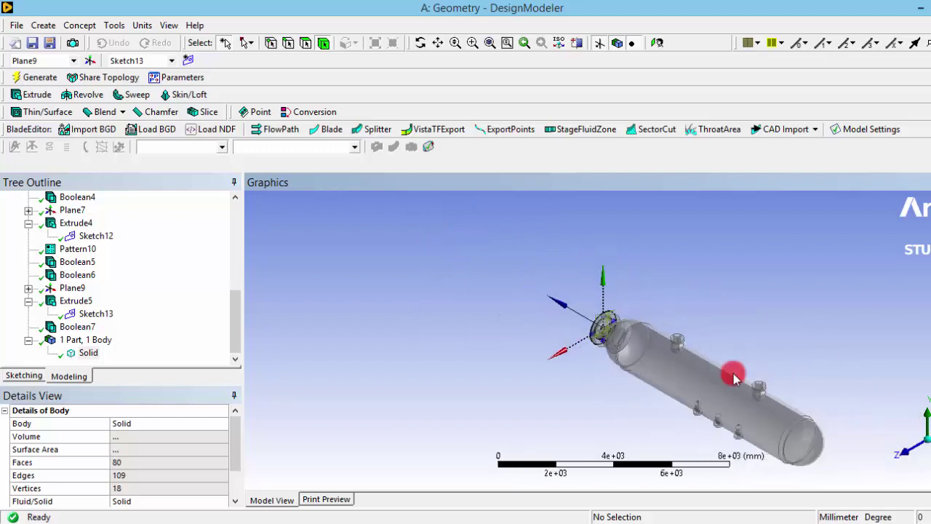
scroll(796, 385, up, 2)
scroll(794, 401, down, 3)
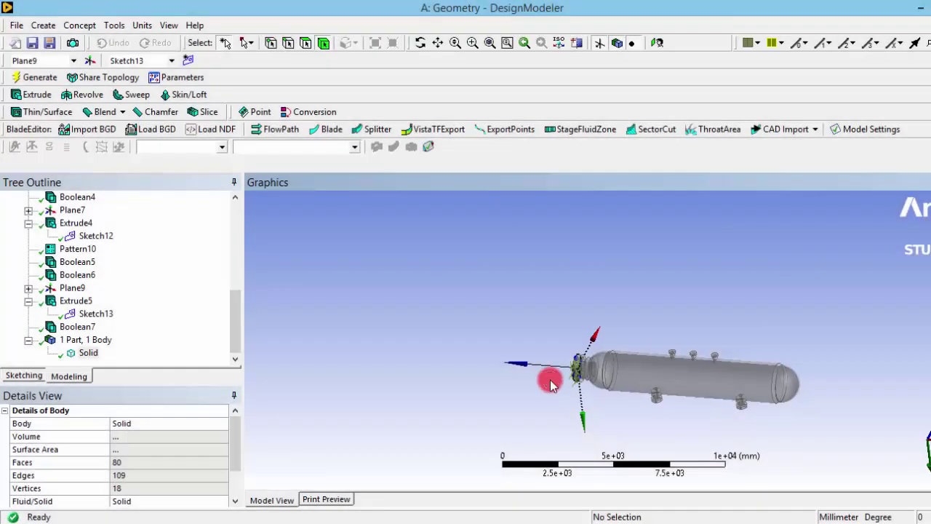
scroll(651, 393, up, 1)
scroll(666, 422, down, 1)
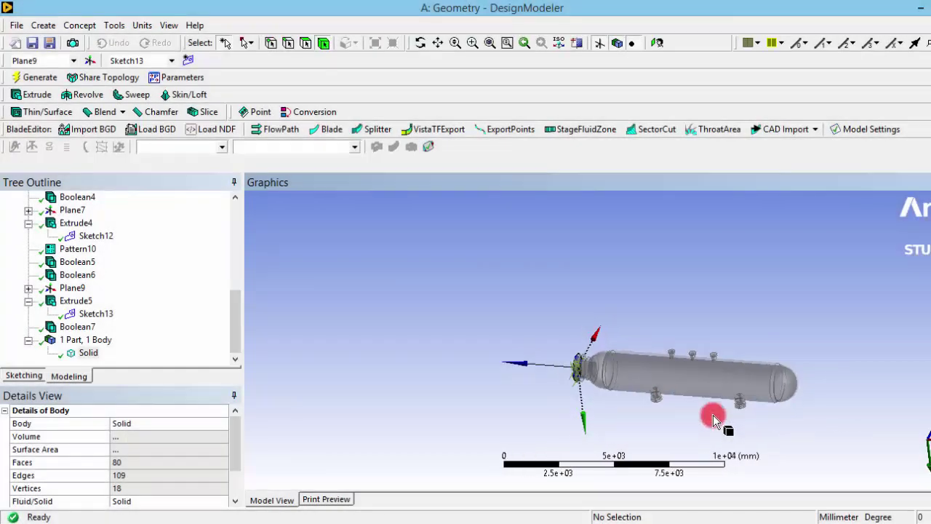
scroll(713, 420, up, 1)
scroll(684, 400, down, 1)
scroll(676, 429, up, 2)
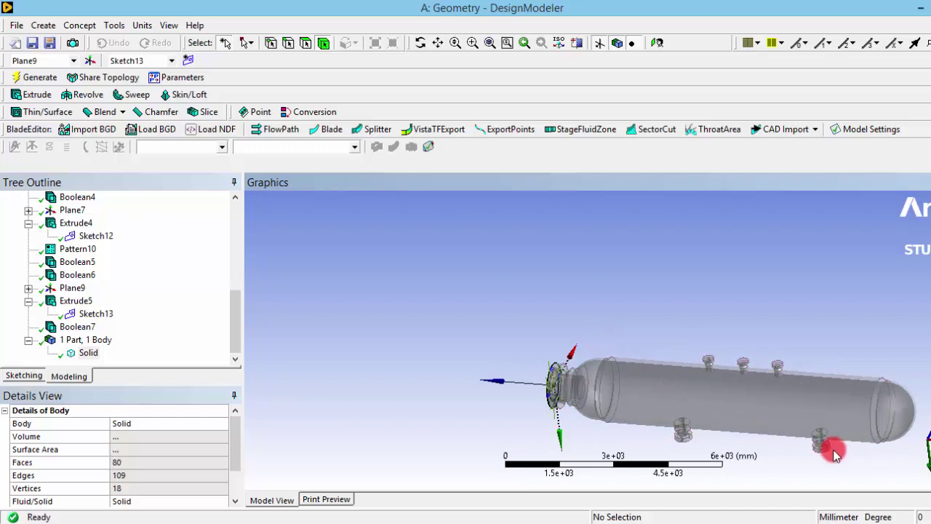
scroll(830, 449, down, 1)
right_drag(648, 399, 698, 441)
scroll(670, 391, down, 3)
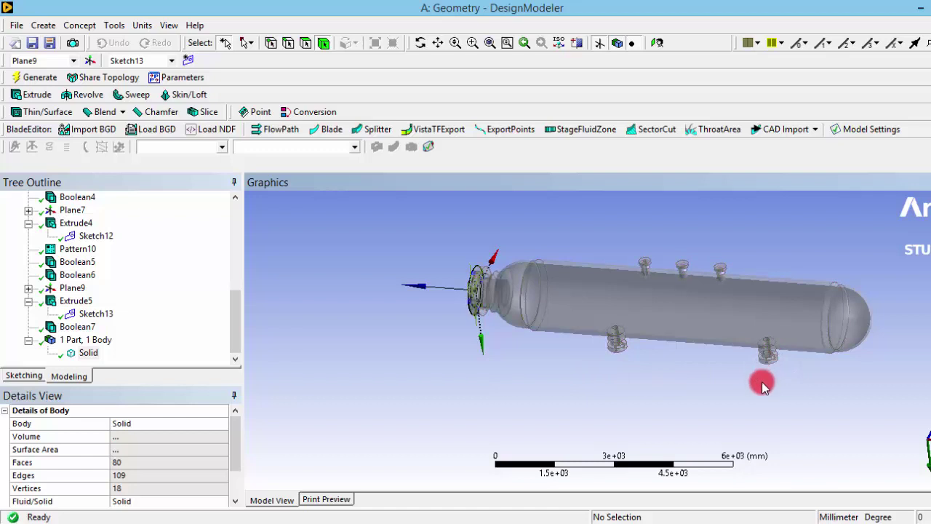
scroll(762, 385, up, 2)
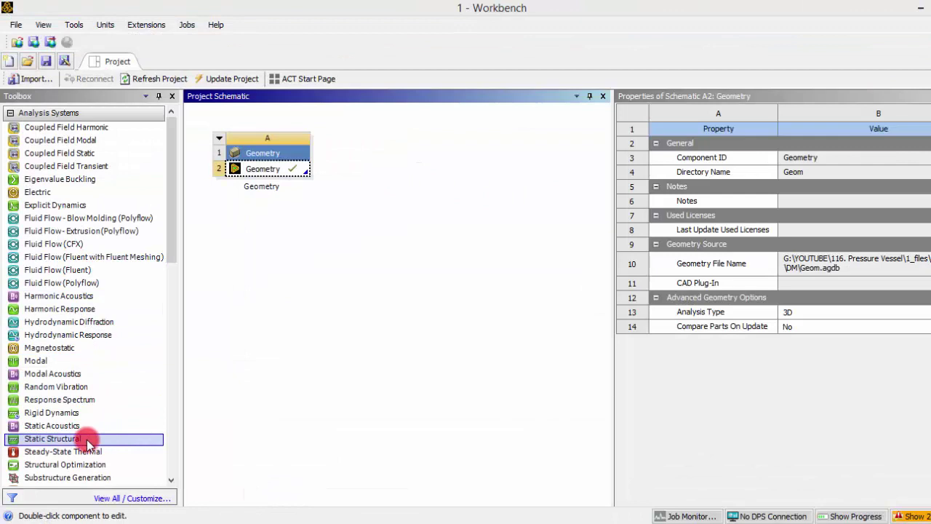
Add a Static Structural system sharing the Geometry and open its model in Mechanical
drag(87, 440, 383, 185)
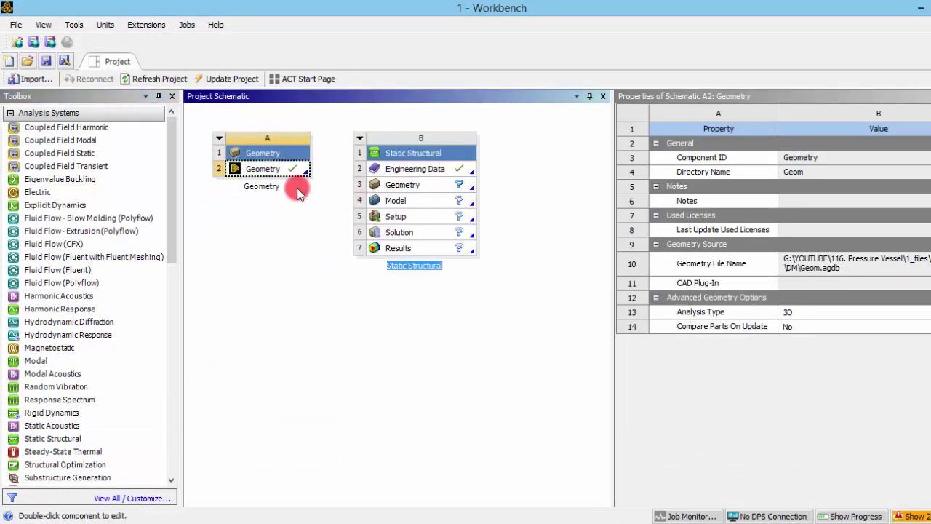
drag(264, 174, 393, 183)
double_click(410, 207)
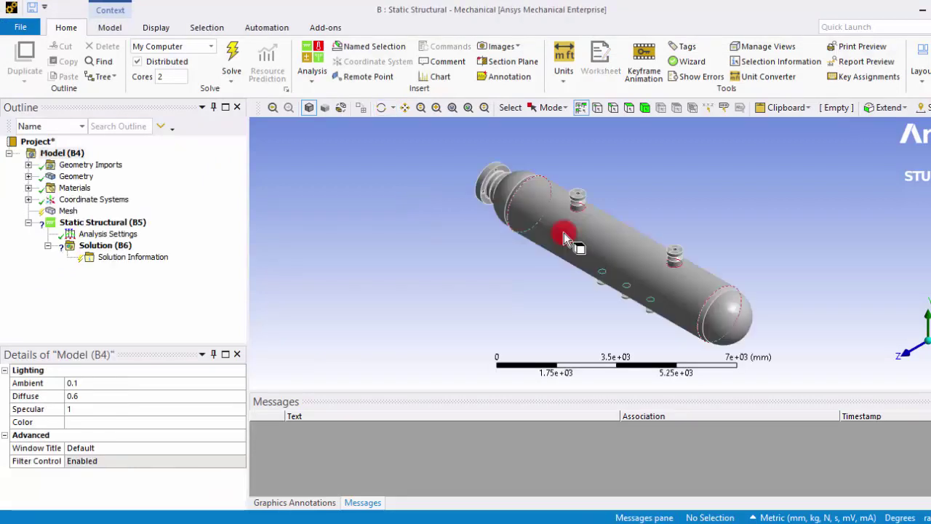
scroll(639, 255, up, 5)
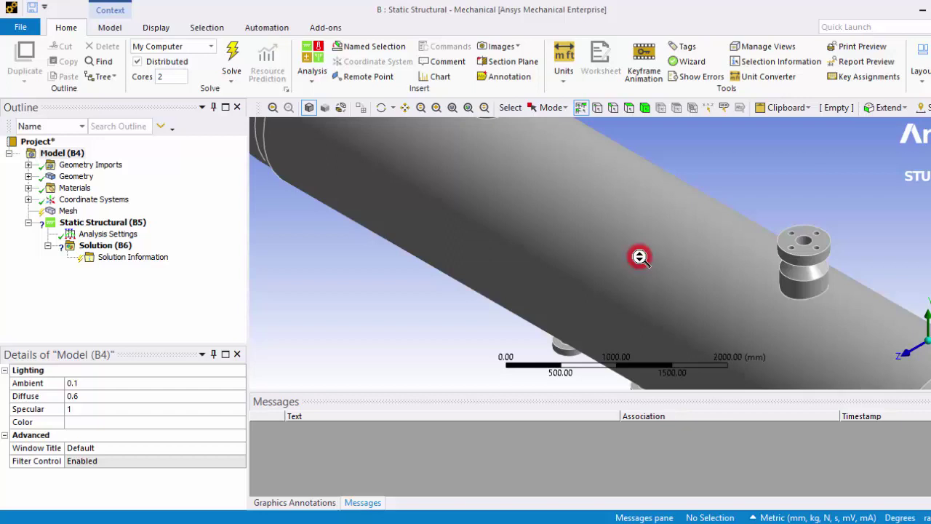
scroll(639, 260, down, 2)
scroll(639, 265, down, 4)
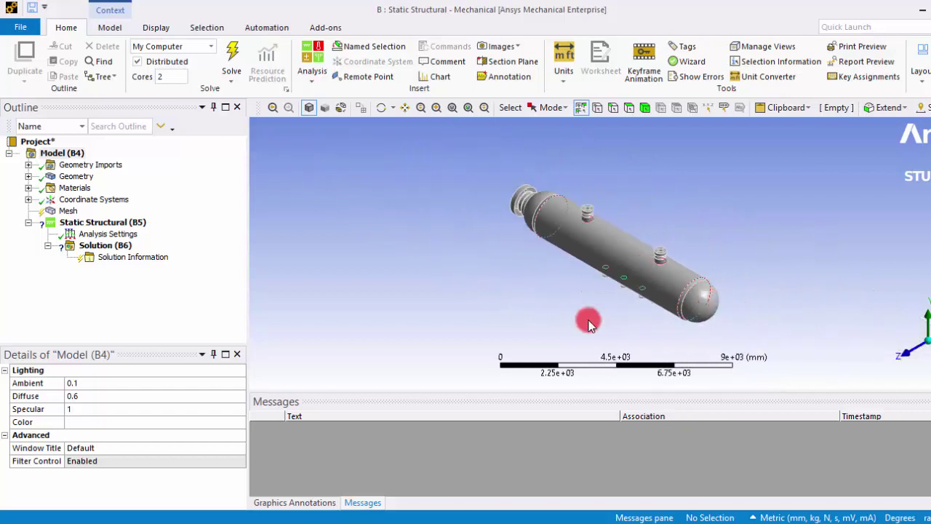
click(927, 325)
scroll(675, 277, down, 2)
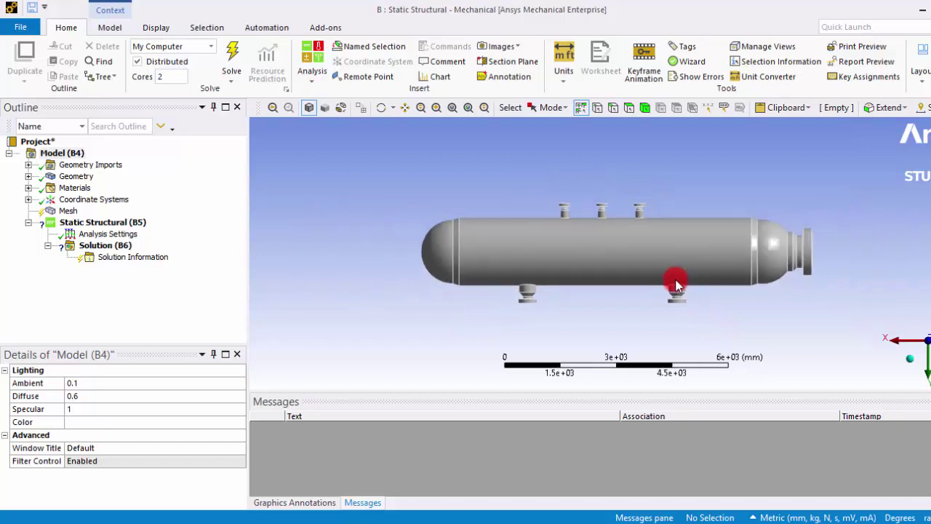
scroll(611, 293, up, 1)
mouse_move(612, 292)
middle_down()
mouse_move(596, 273)
mouse_move(541, 299)
mouse_move(603, 270)
mouse_move(611, 279)
middle_up()
scroll(517, 286, up, 5)
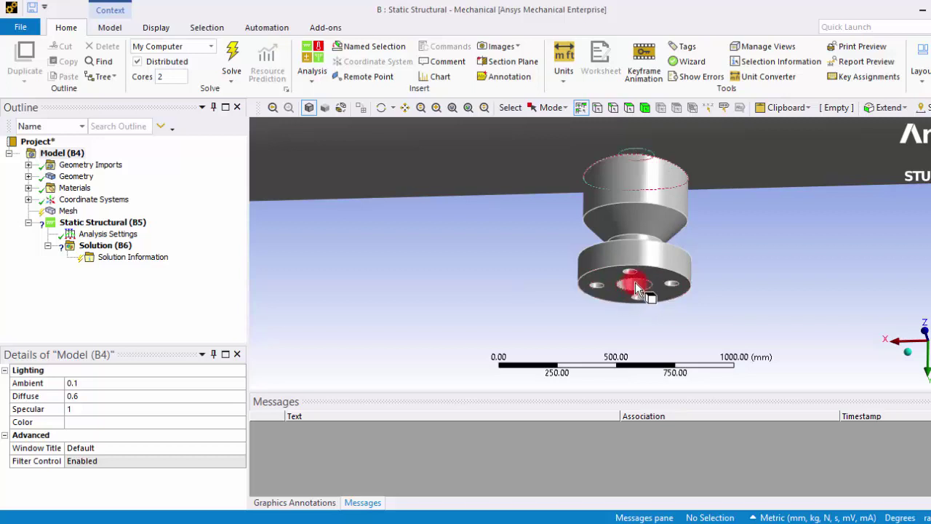
scroll(614, 279, down, 5)
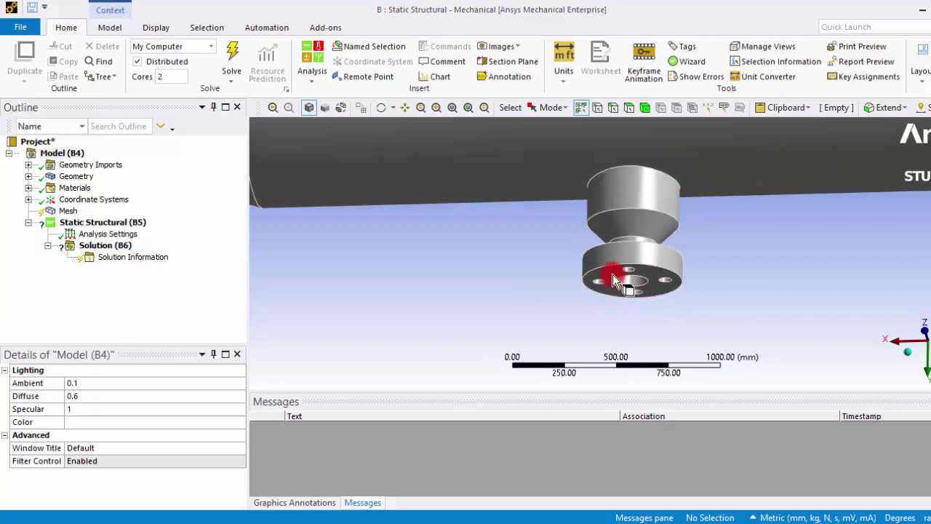
Apply a Fixed Support to the first bottom nozzle's flange face
right_click(521, 192)
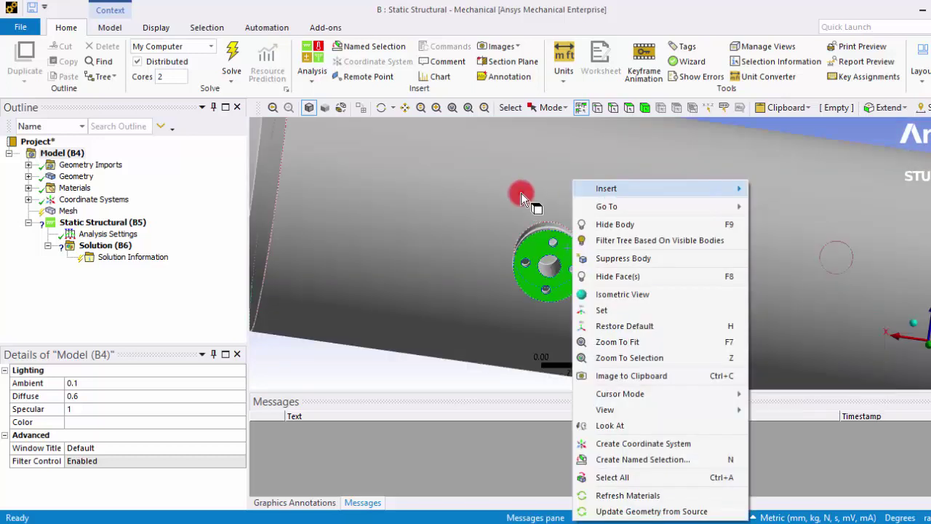
click(521, 193)
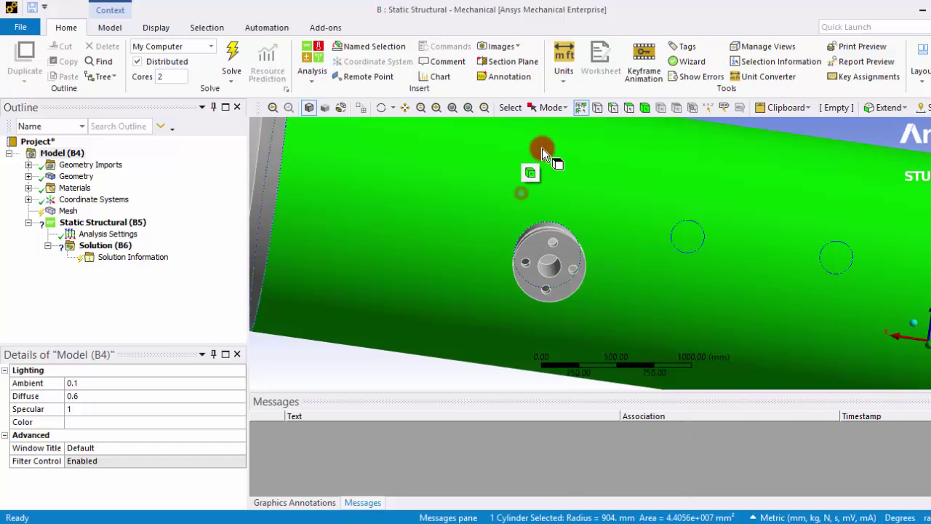
click(396, 370)
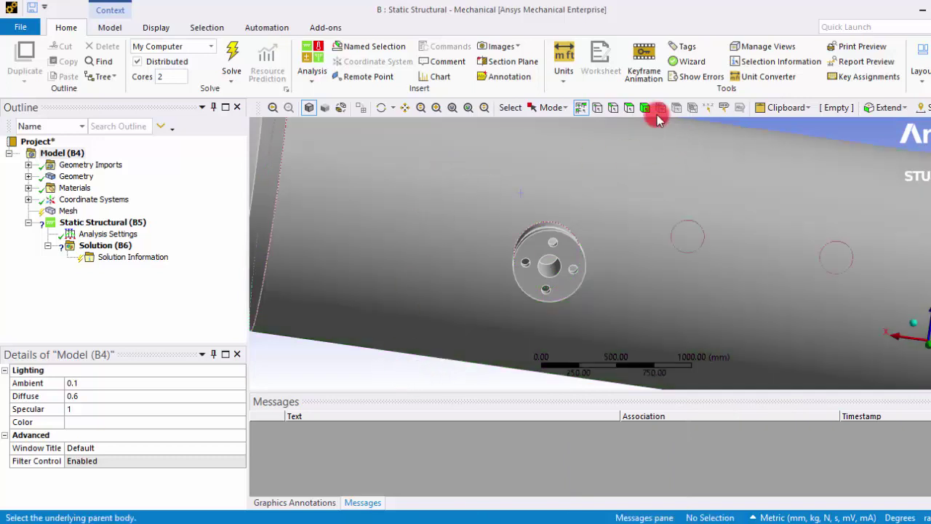
click(629, 109)
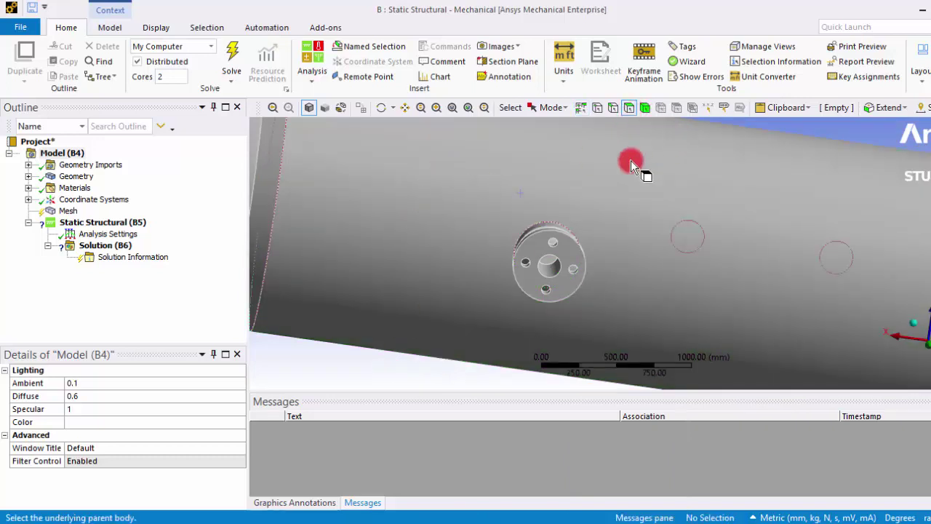
click(540, 249)
right_click(540, 248)
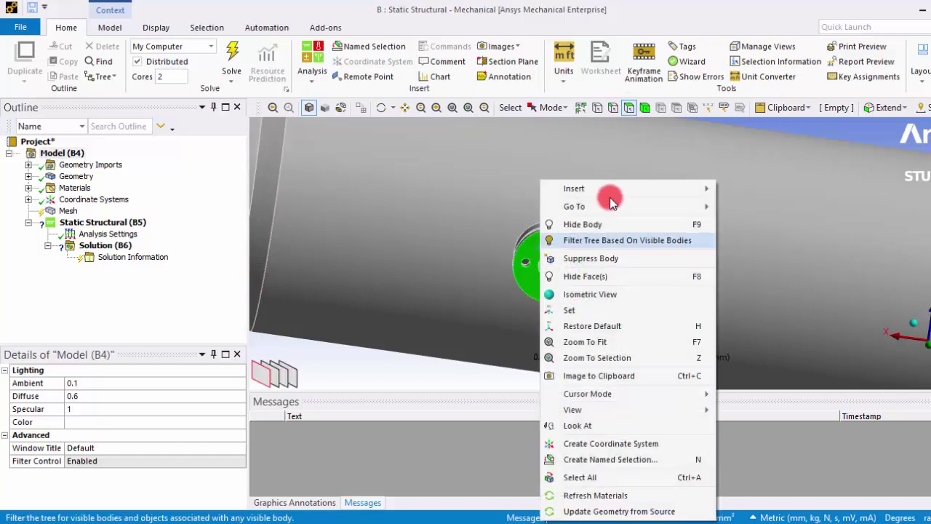
mouse_move(614, 191)
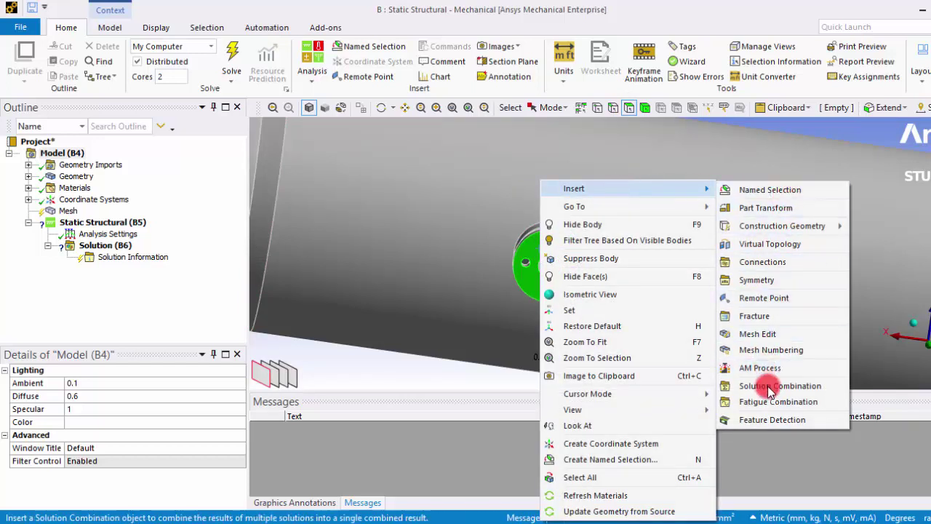
click(129, 222)
click(120, 222)
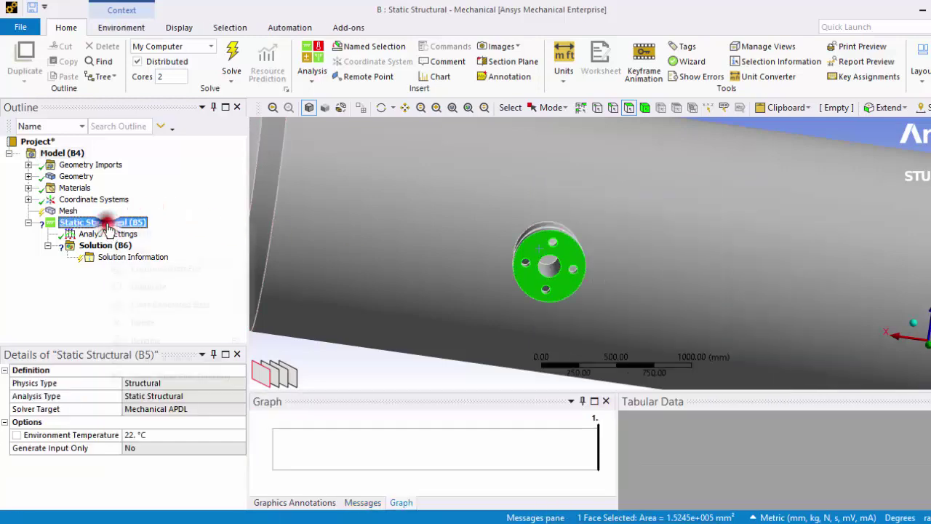
right_click(109, 224)
mouse_move(138, 236)
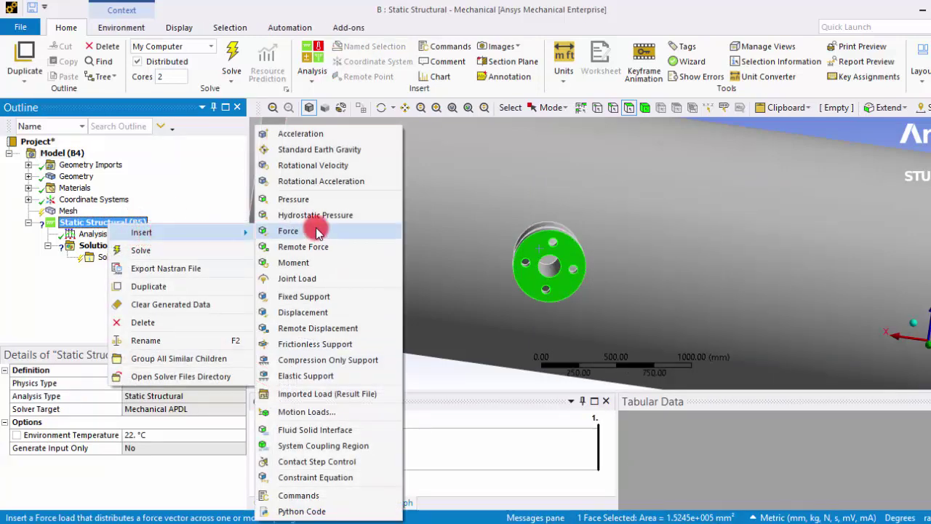
click(311, 296)
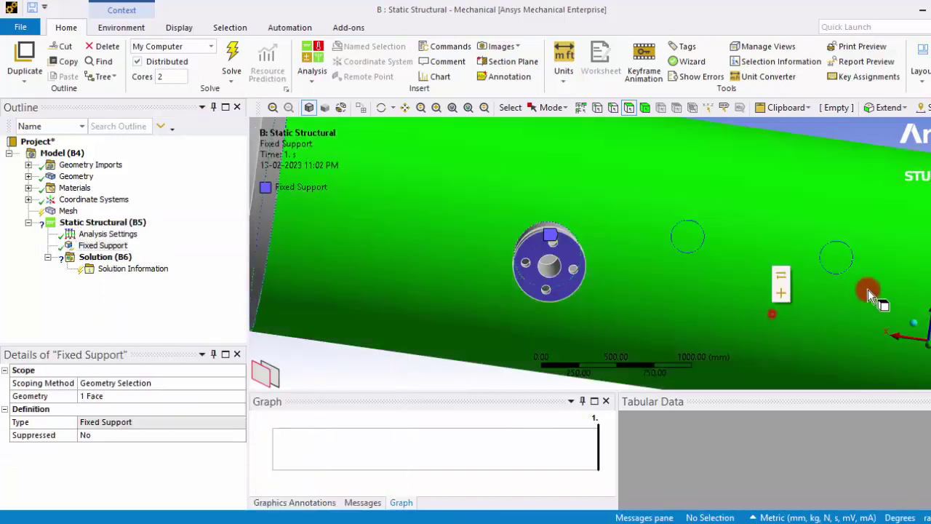
Add Fixed Support 2 on the second lower nozzle's flange face
click(868, 290)
scroll(868, 290, down, 3)
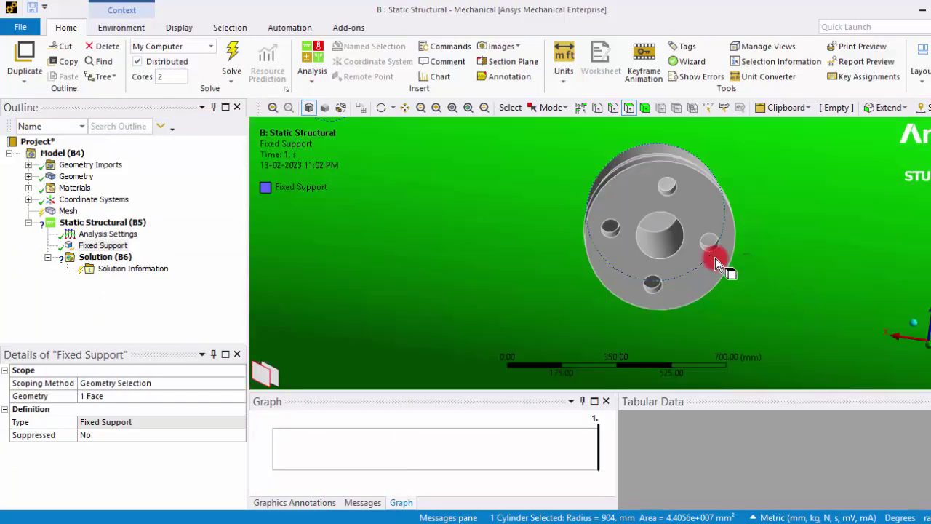
click(689, 197)
right_click(690, 197)
mouse_move(717, 206)
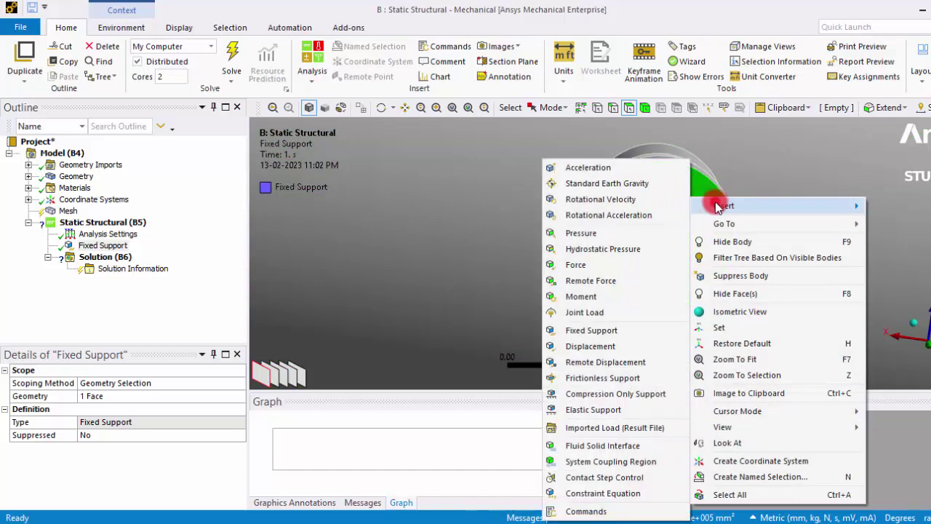
click(592, 331)
Review the first Fixed Support and orbit the tank toward the flanged end nozzle
click(490, 328)
scroll(488, 339, down, 5)
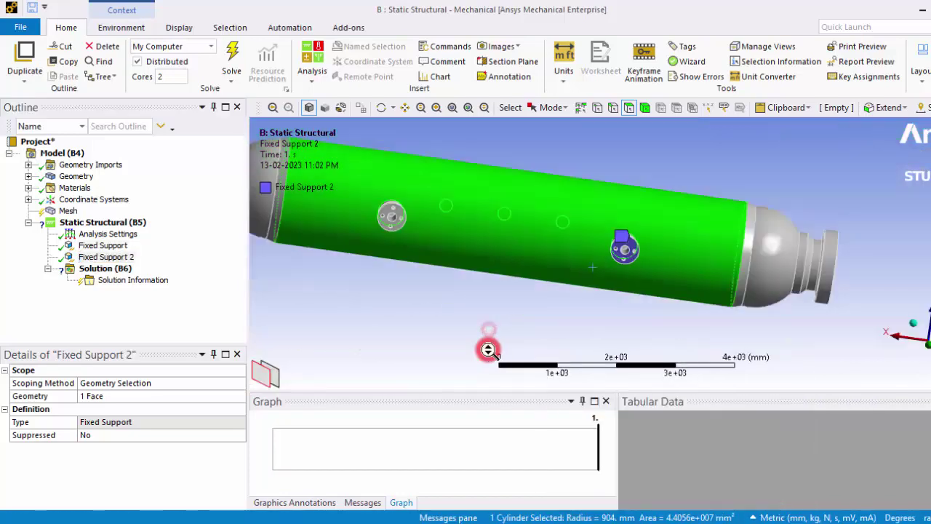
click(108, 246)
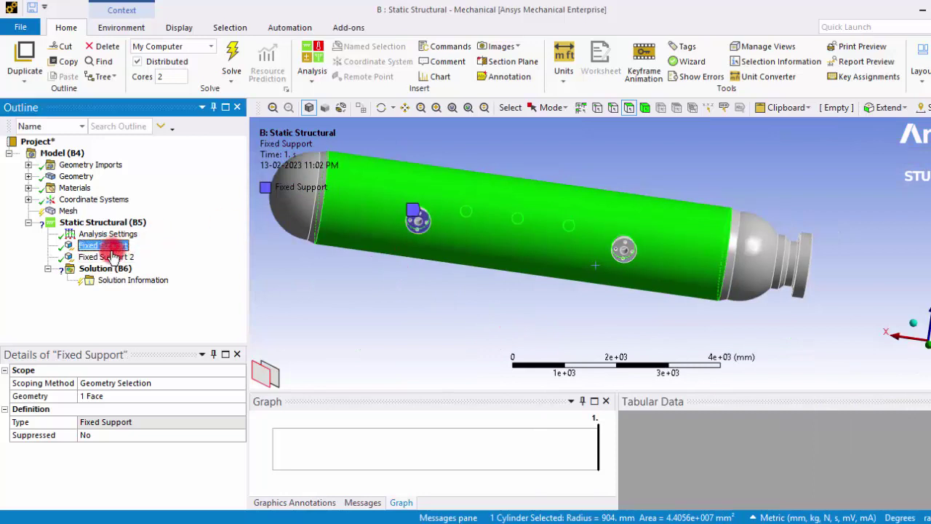
middle_drag(439, 280, 822, 297)
click(822, 296)
middle_drag(876, 273, 743, 273)
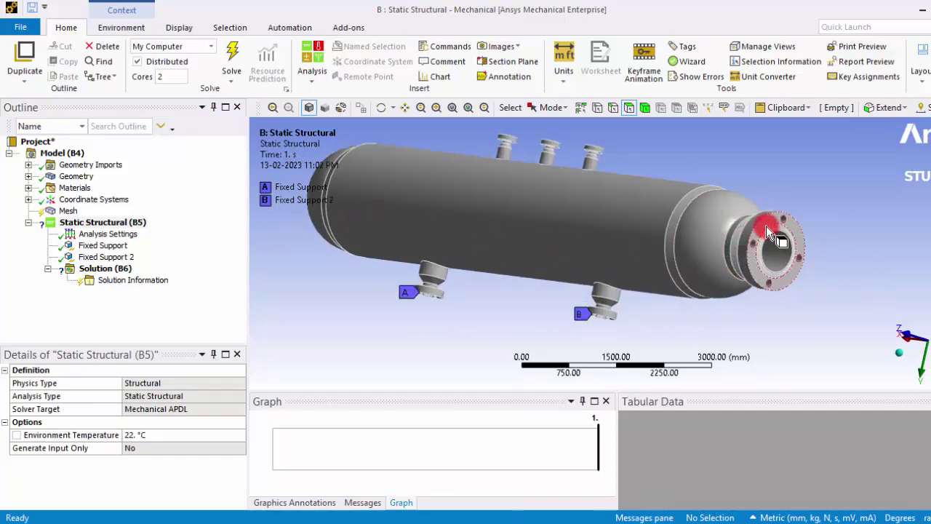
Constrain the end flange face with a Displacement: X free, Y and Z at 0 mm
click(767, 225)
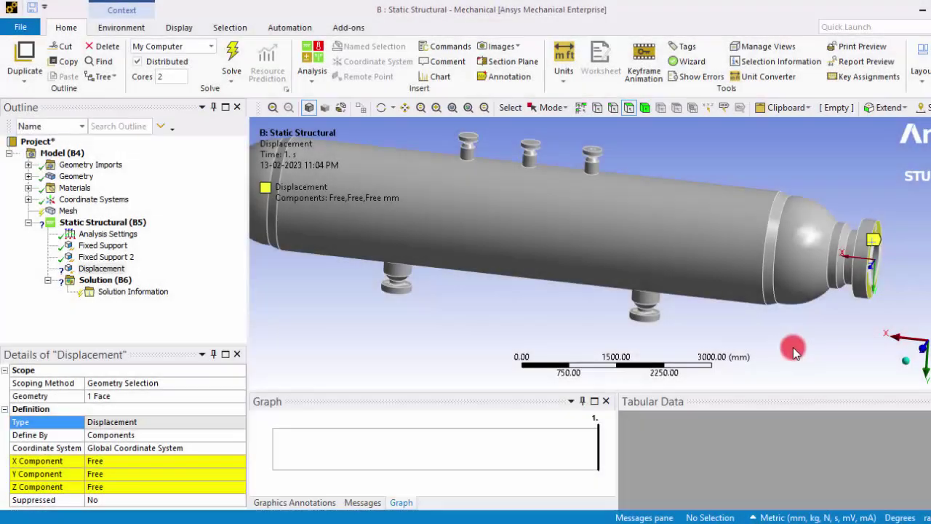
middle_drag(794, 333, 737, 332)
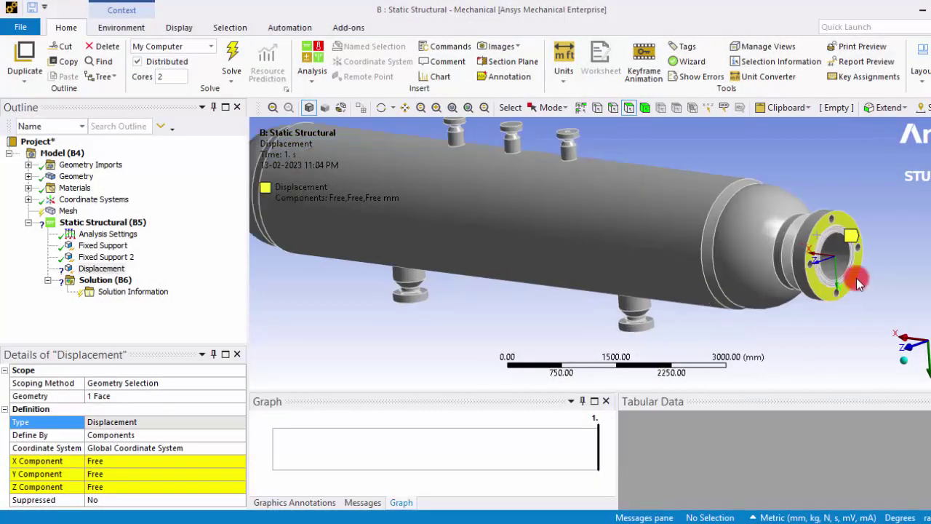
click(839, 252)
middle_drag(779, 263, 852, 272)
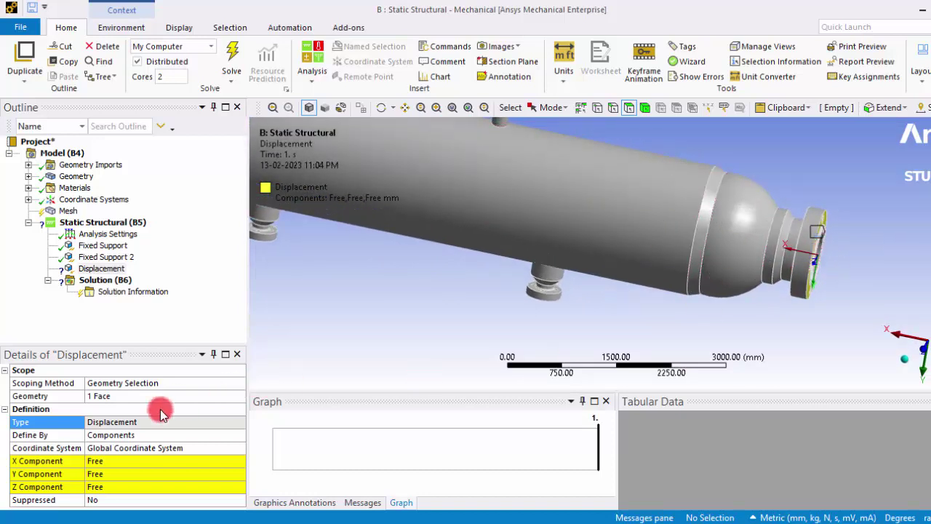
click(102, 473)
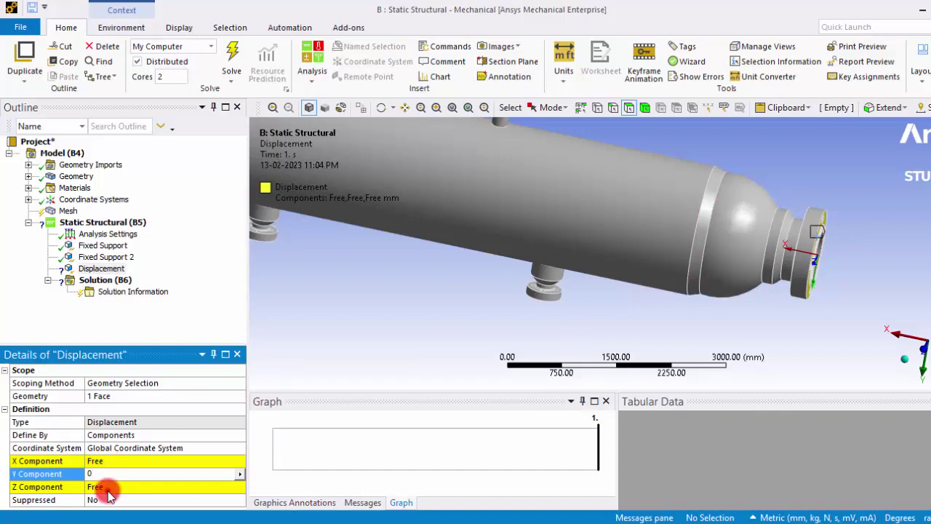
click(106, 488)
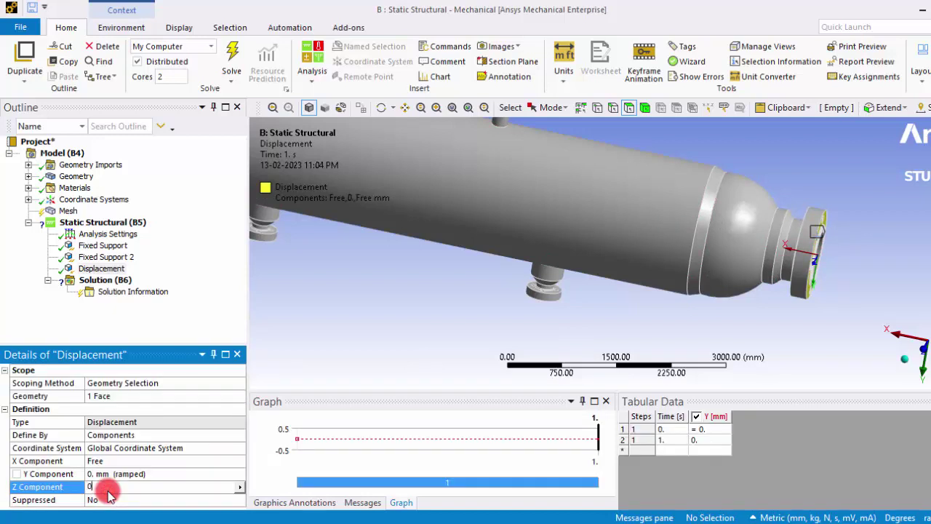
key(Return)
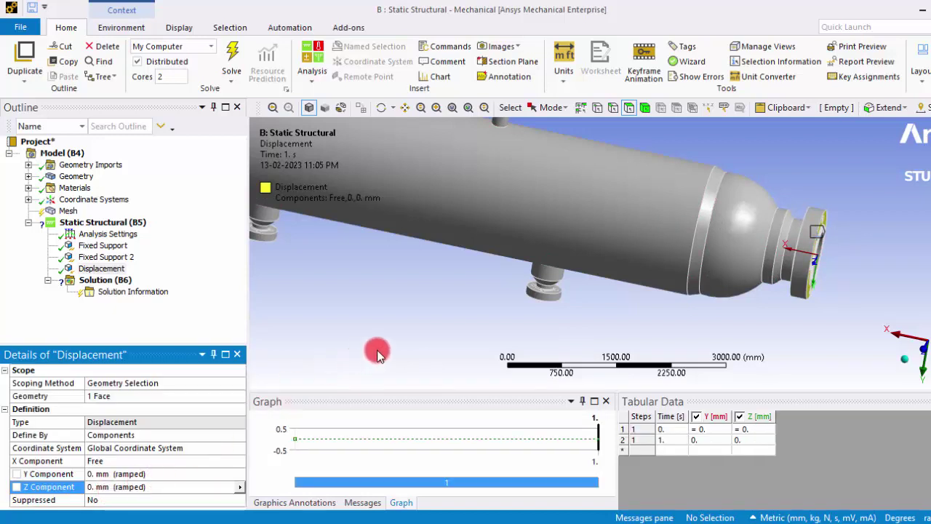
scroll(821, 298, up, 3)
scroll(820, 301, down, 6)
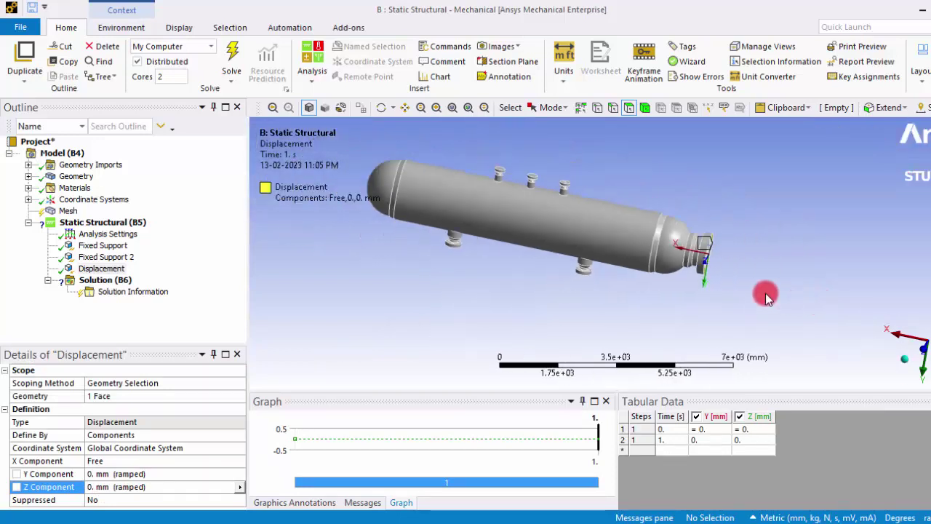
middle_drag(687, 260, 586, 260)
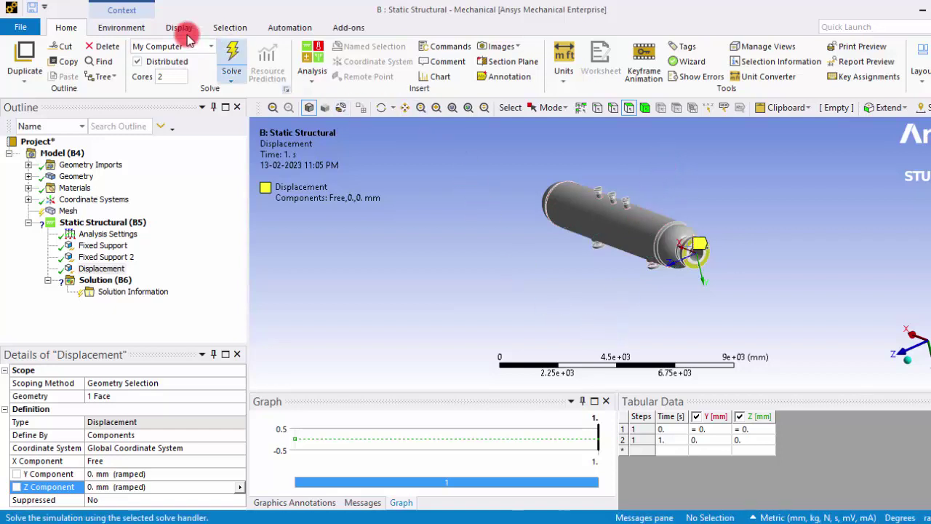
Cut the vessel with a vertical Section Plane 1 and turn it to show the hollow end
middle_drag(644, 279, 766, 197)
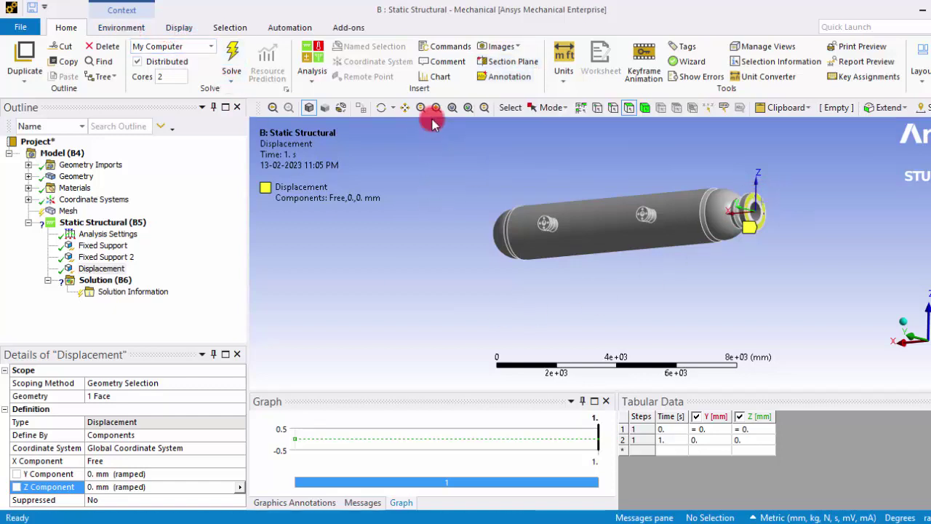
click(512, 64)
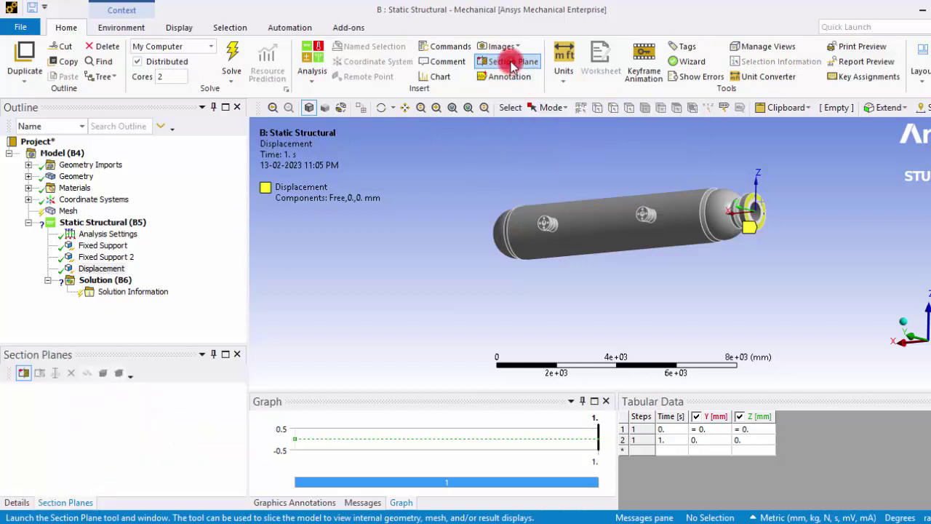
click(538, 318)
drag(604, 153, 597, 349)
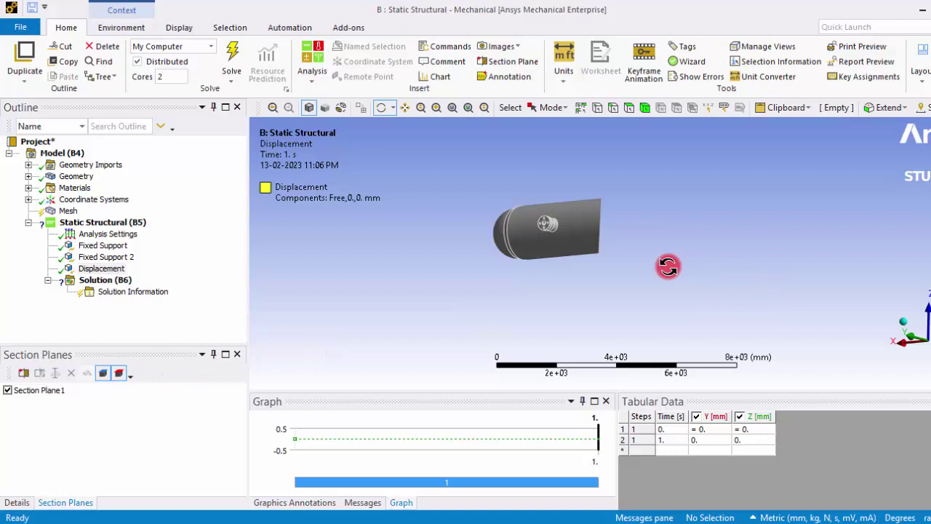
drag(665, 266, 614, 238)
scroll(615, 238, up, 6)
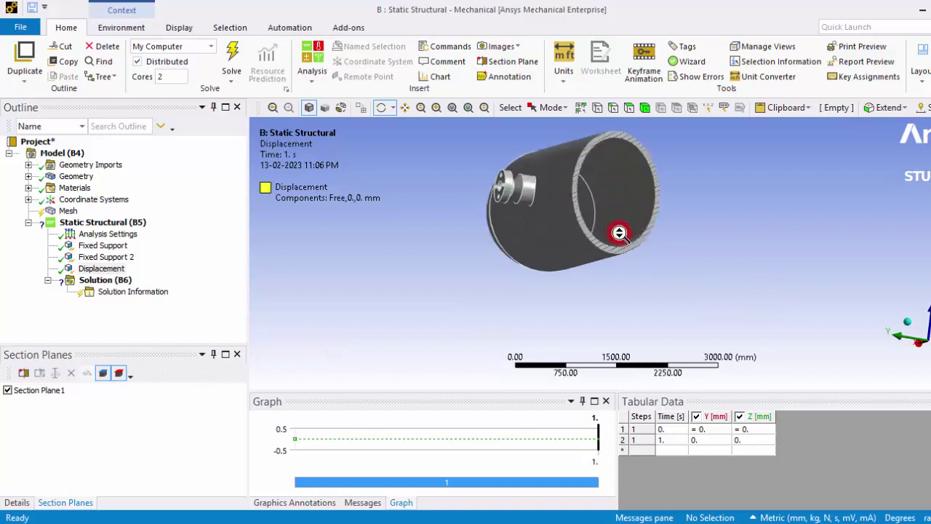
scroll(619, 233, up, 3)
scroll(619, 233, down, 3)
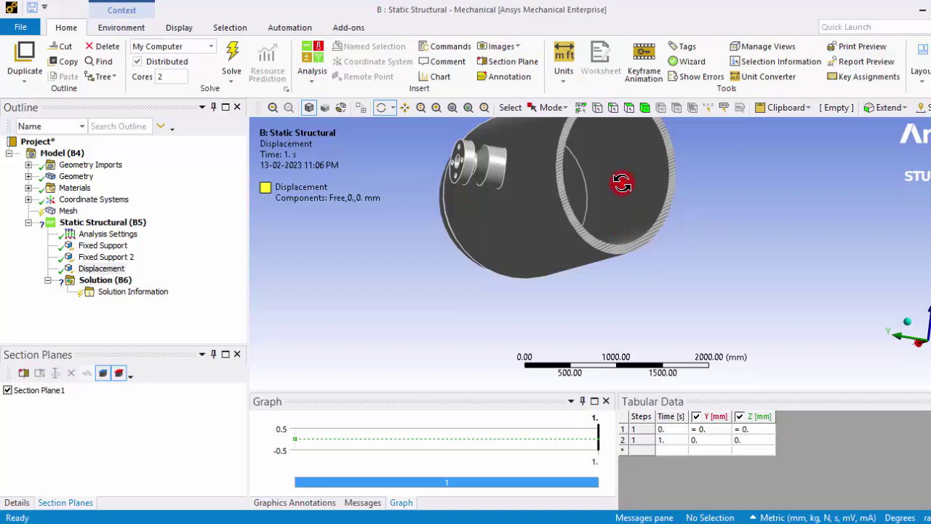
drag(622, 184, 624, 120)
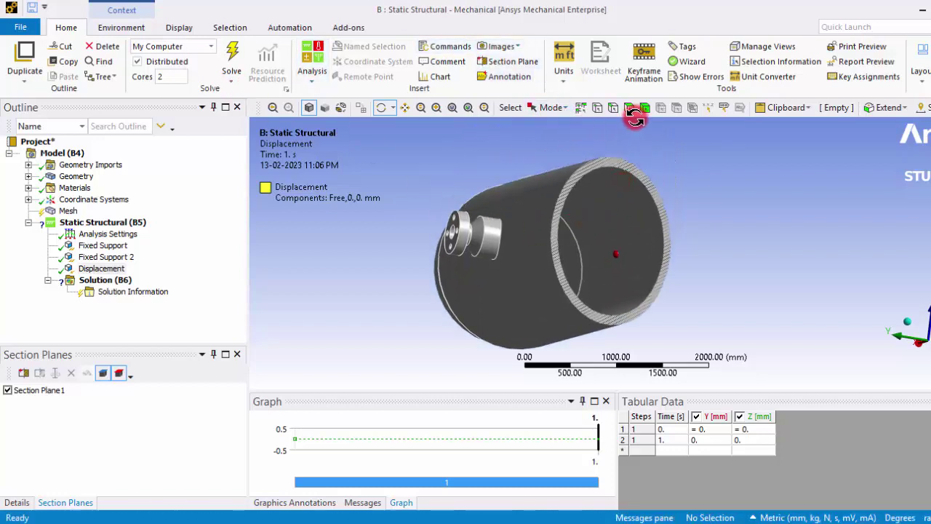
Apply a 20 MPa Pressure to the inner cylindrical wall and inner spherical end faces
click(633, 220)
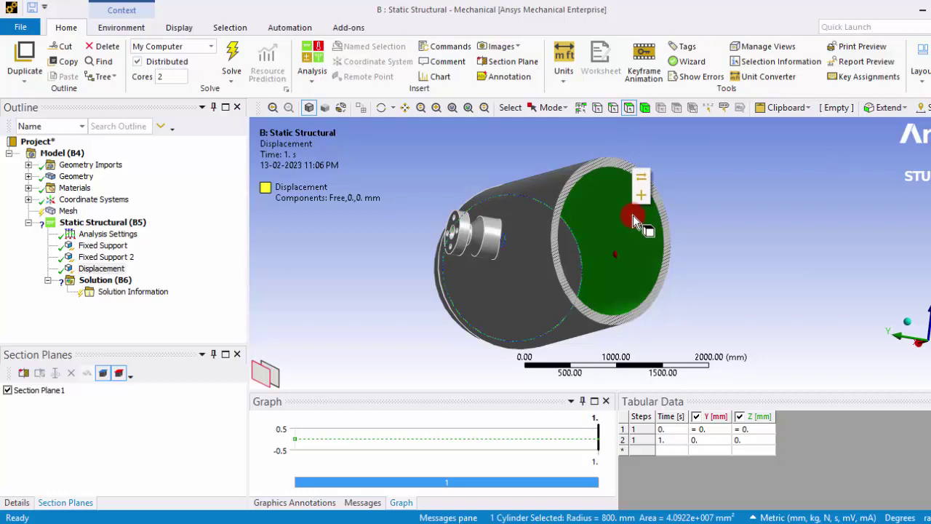
mouse_move(657, 284)
mouse_down()
mouse_move(665, 281)
mouse_move(655, 285)
mouse_move(651, 216)
mouse_up()
ctrl+click(651, 211)
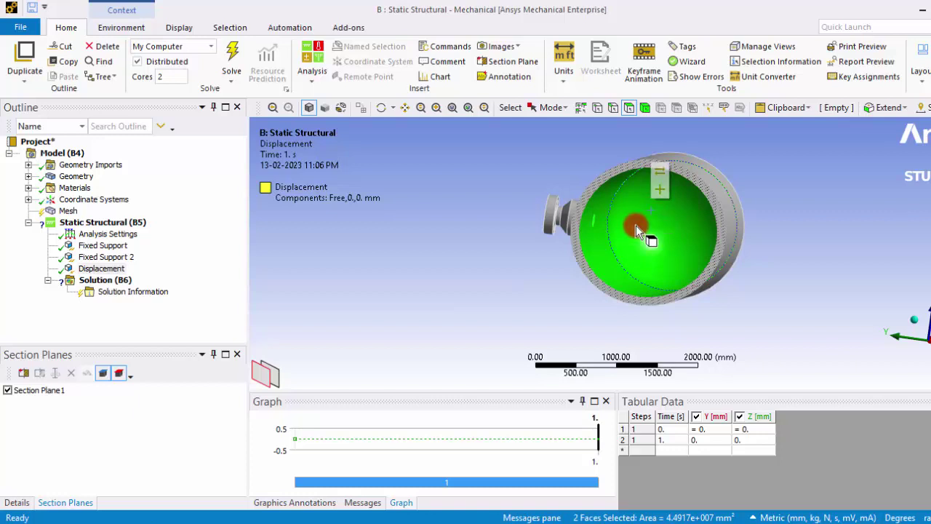
right_click(108, 223)
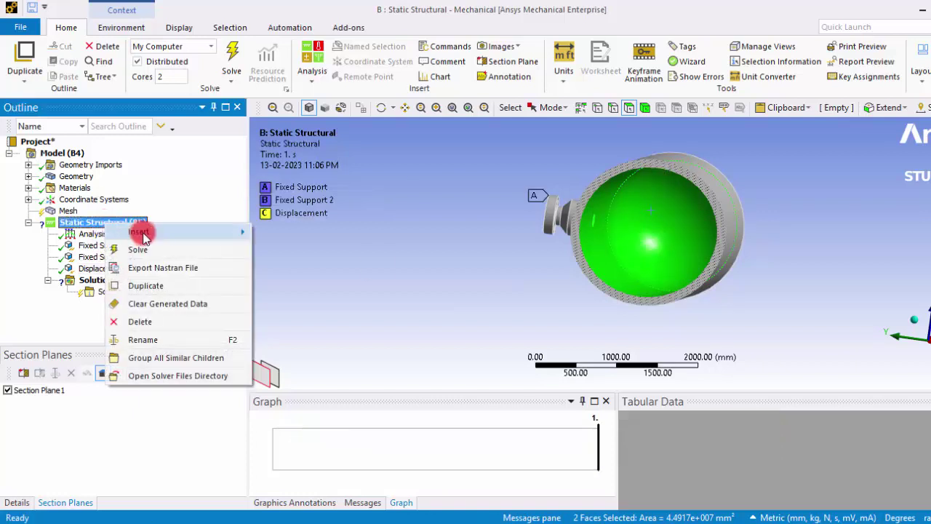
mouse_move(143, 234)
click(313, 154)
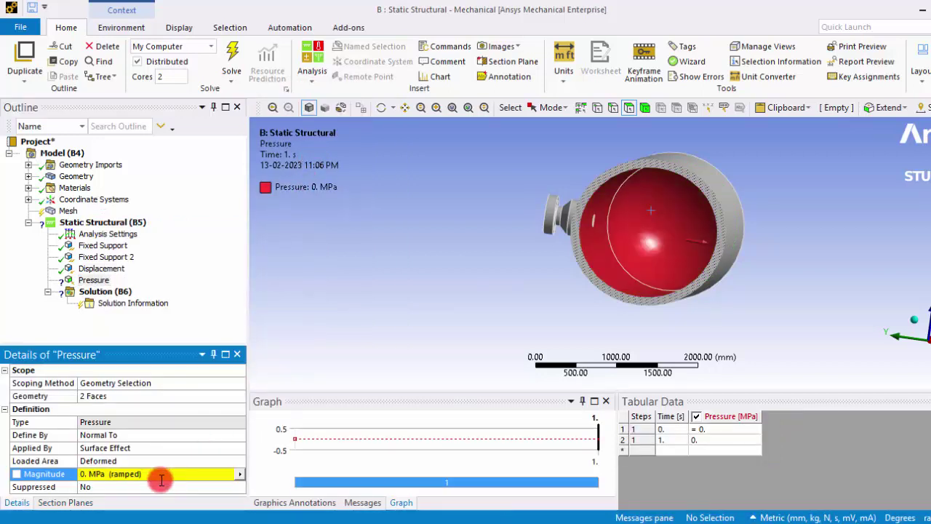
click(151, 474)
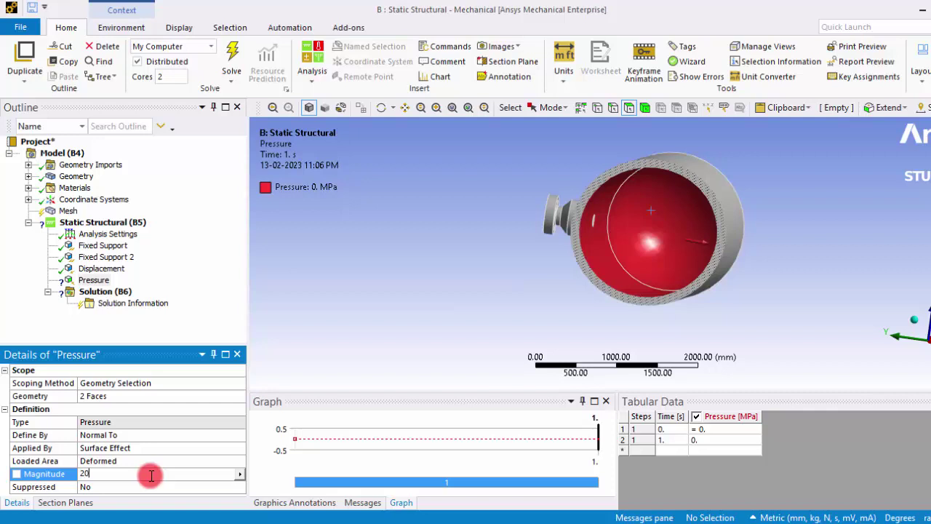
key(Return)
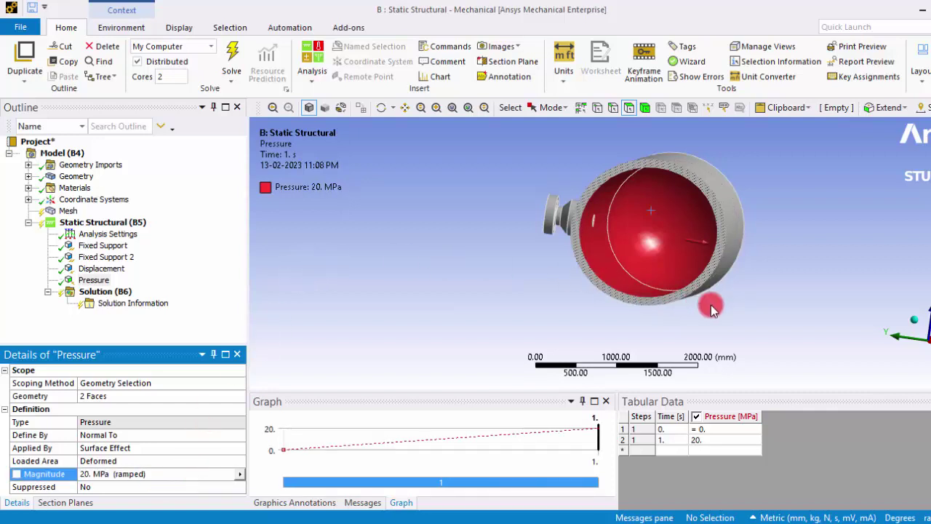
middle_drag(684, 314, 680, 216)
Turn off Section Plane 1 and draw Section Plane 2 lengthwise through the nozzle end
scroll(679, 217, down, 2)
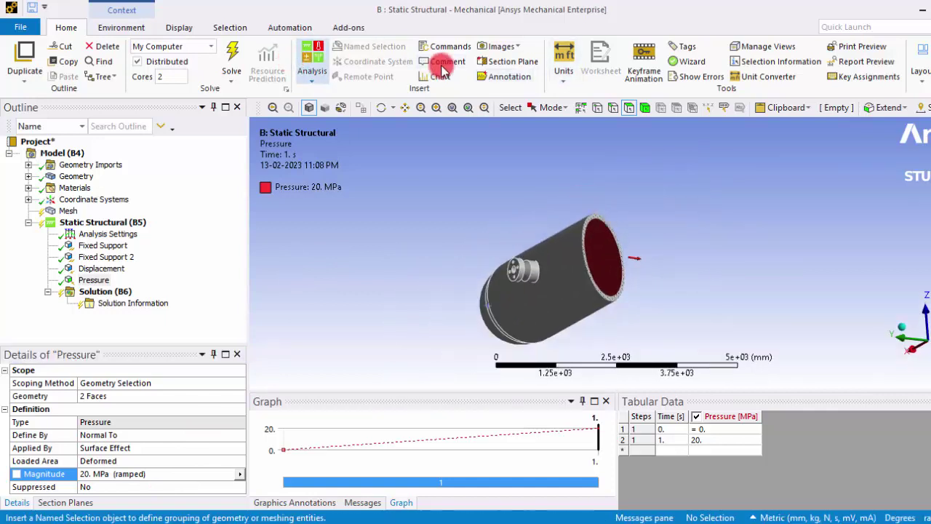
click(511, 64)
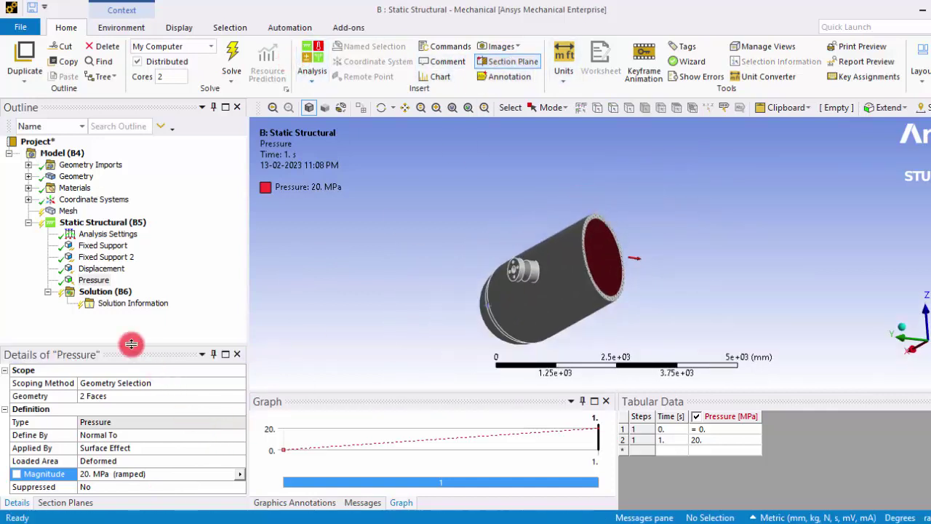
drag(121, 352, 29, 352)
click(25, 348)
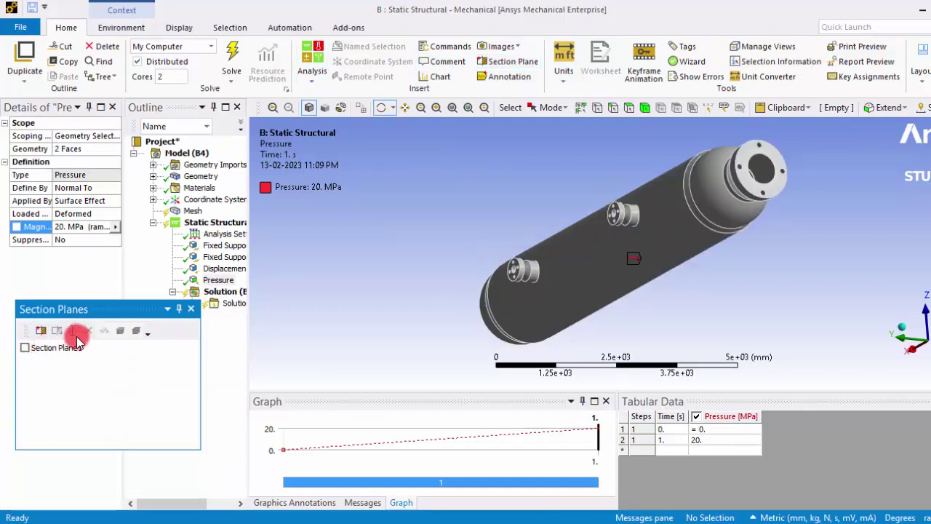
click(41, 331)
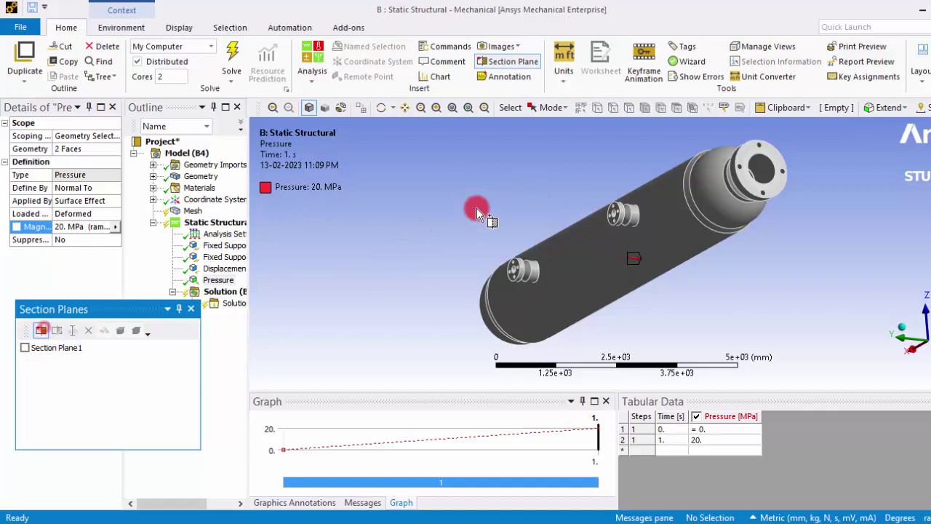
drag(819, 144, 669, 240)
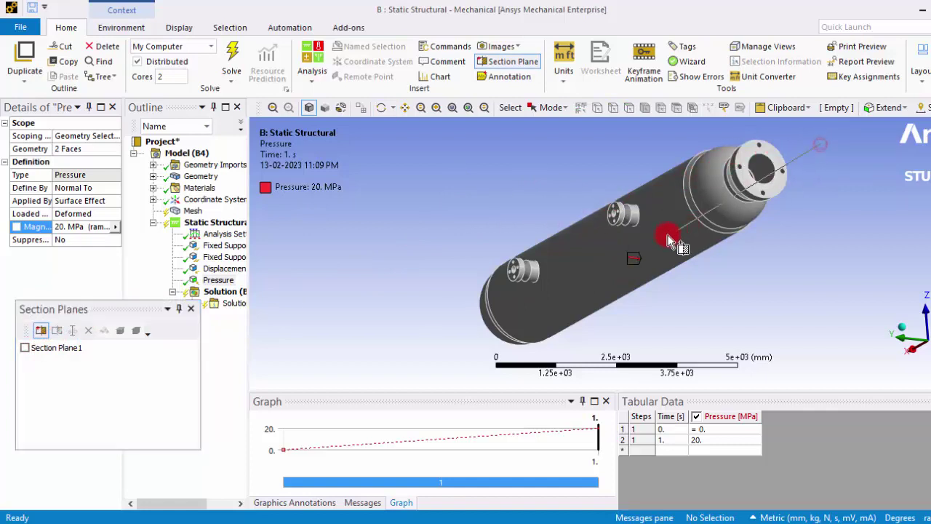
drag(610, 262, 647, 206)
scroll(658, 215, up, 3)
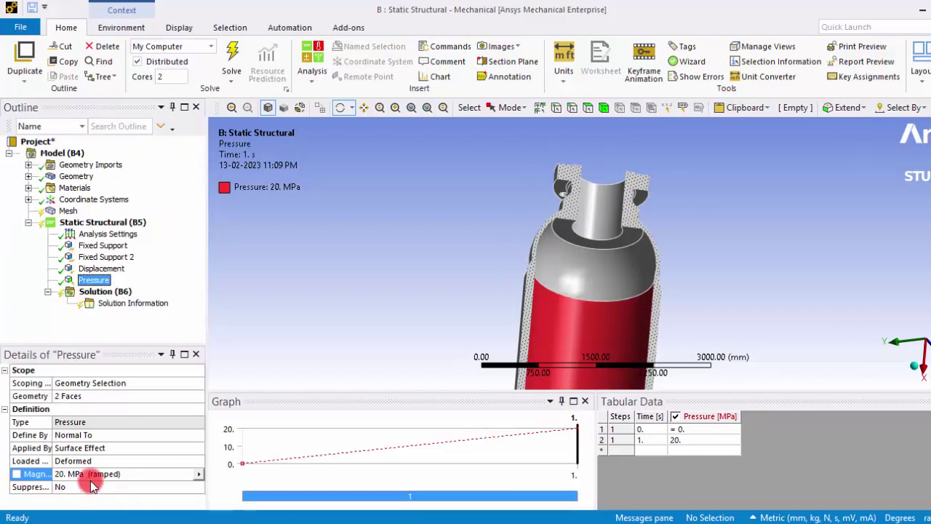
Add the nozzle shoulder, top ring and neck faces to the Pressure, five faces total
click(81, 398)
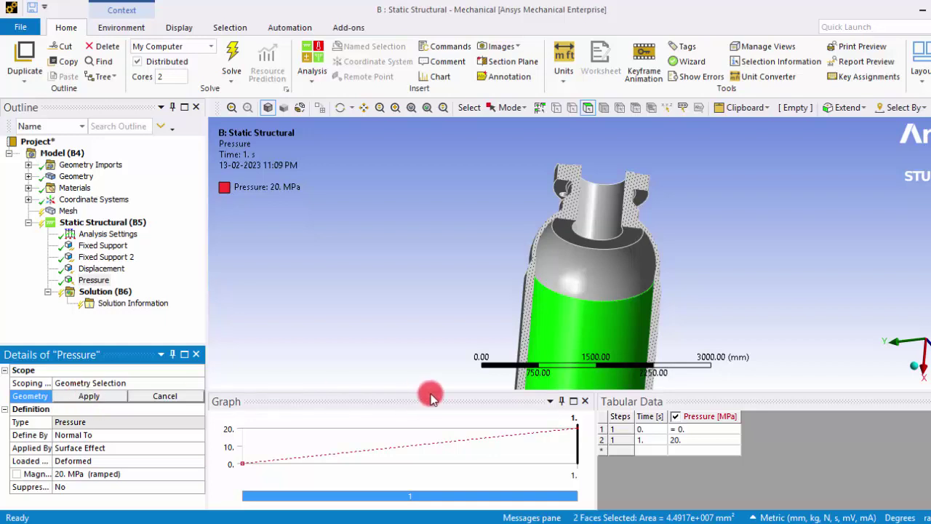
ctrl+click(576, 270)
ctrl+click(580, 236)
ctrl+click(590, 233)
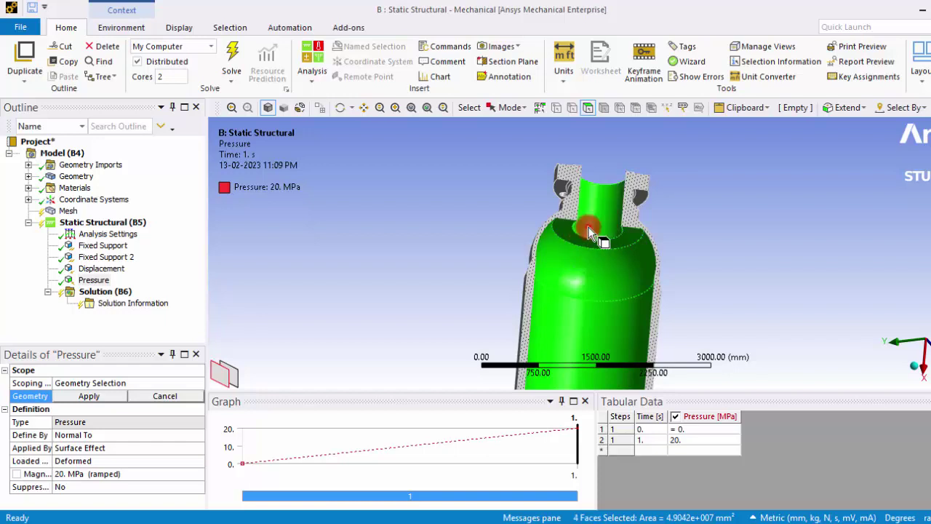
click(88, 396)
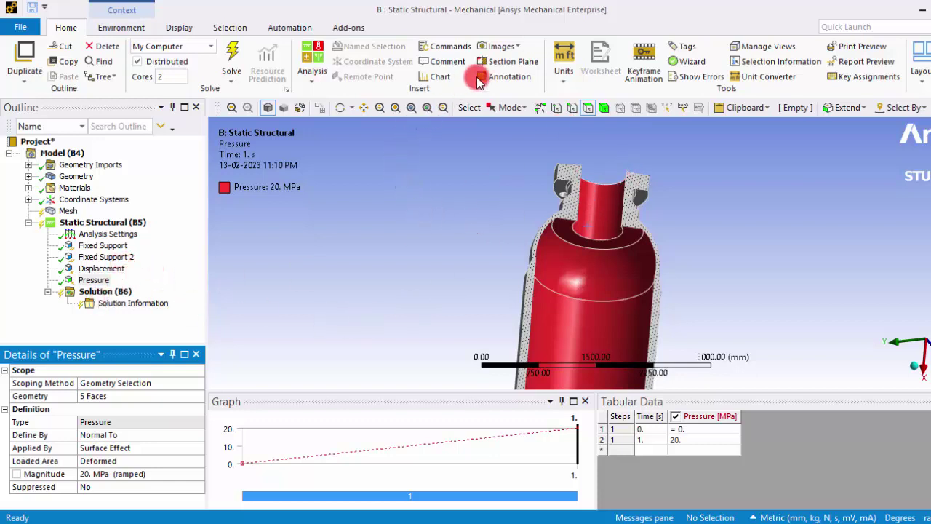
Delete Section Plane 2 and Section Plane 1, then view the whole vessel along its axis
click(512, 63)
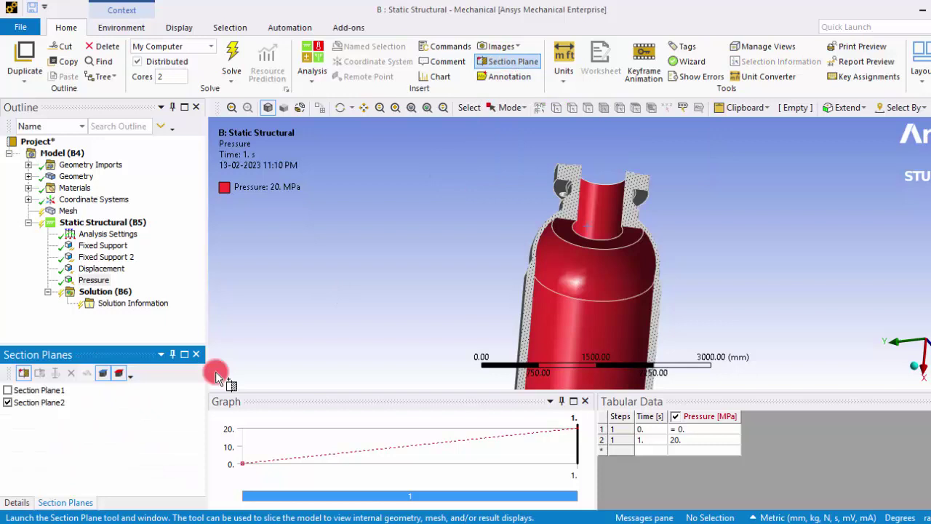
click(8, 402)
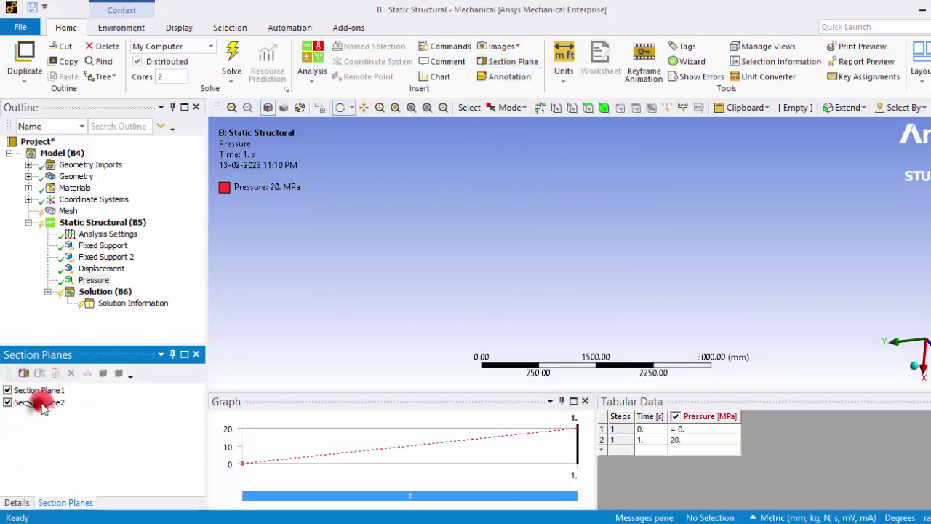
click(29, 402)
click(58, 401)
click(64, 375)
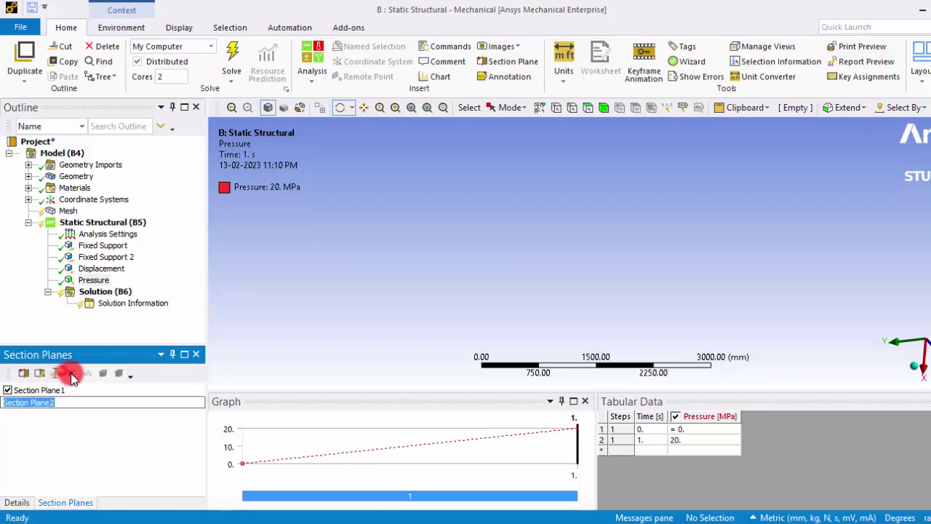
click(49, 391)
click(48, 403)
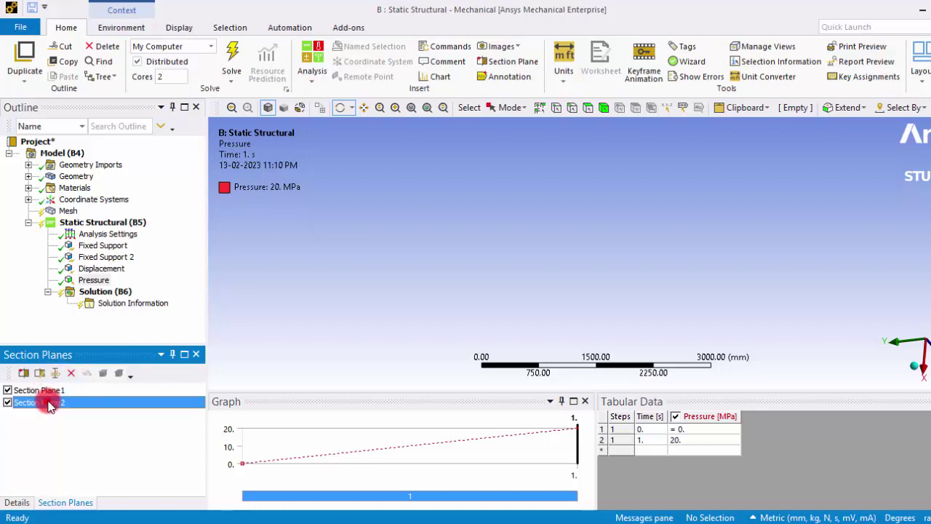
click(69, 372)
click(55, 390)
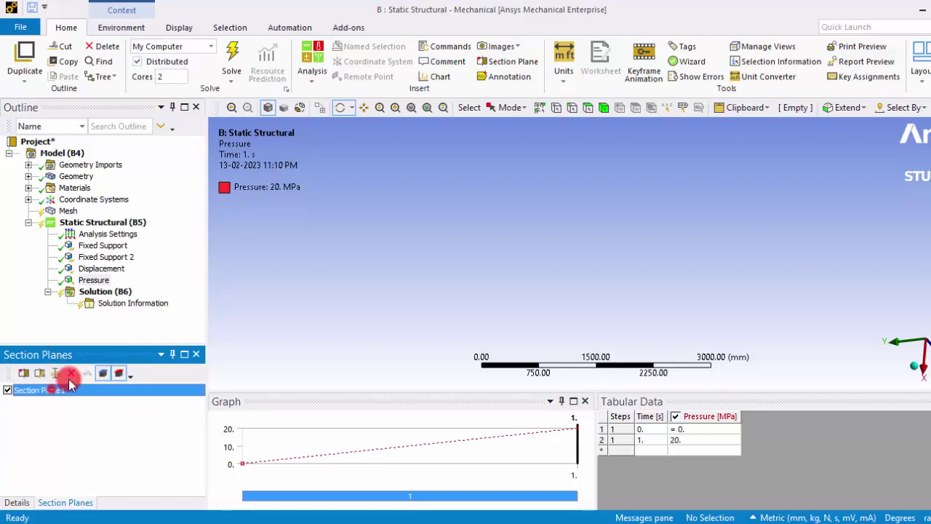
click(72, 375)
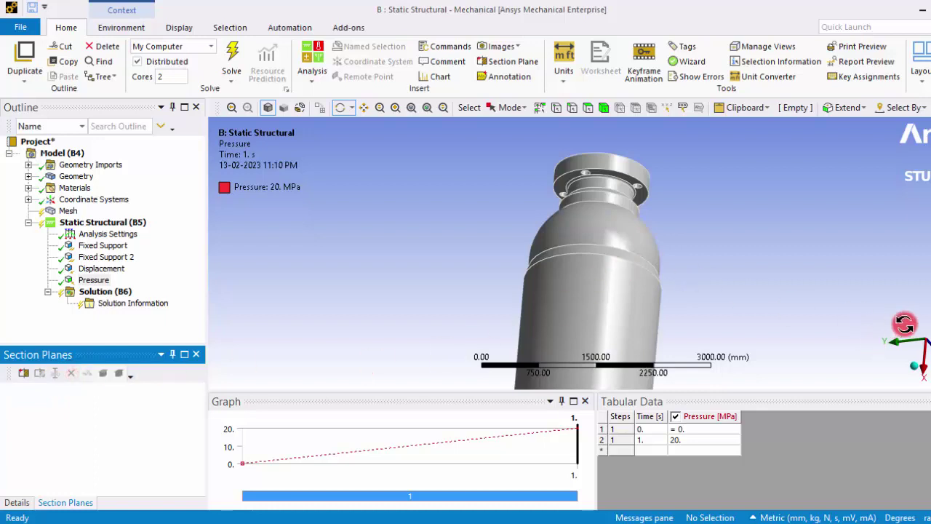
click(916, 369)
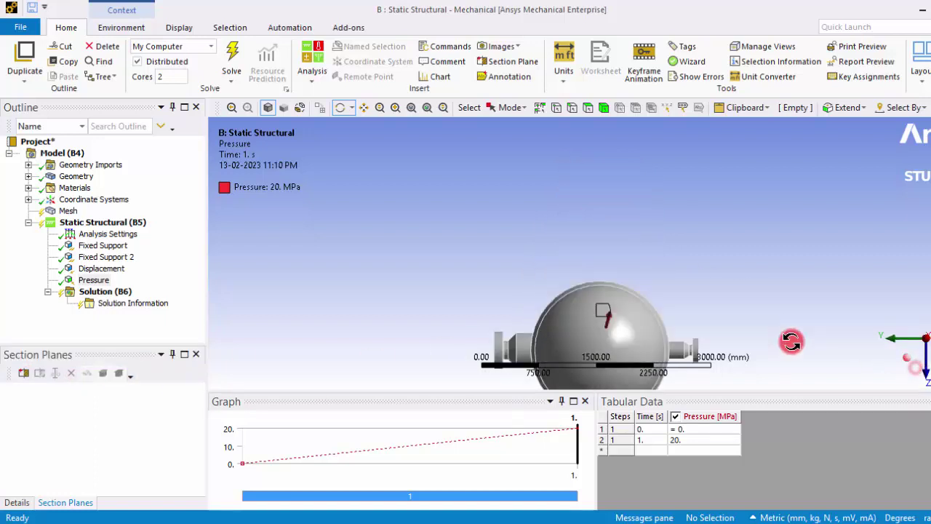
click(907, 355)
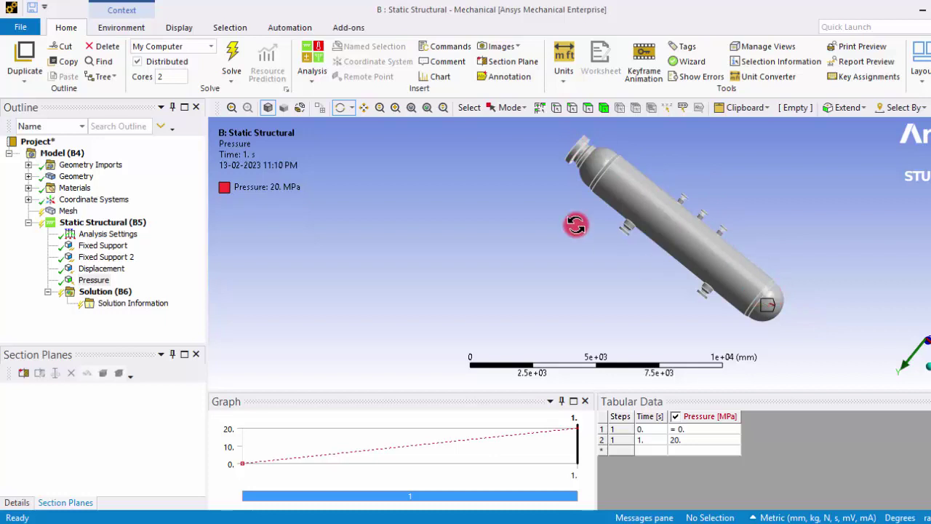
drag(568, 204, 555, 170)
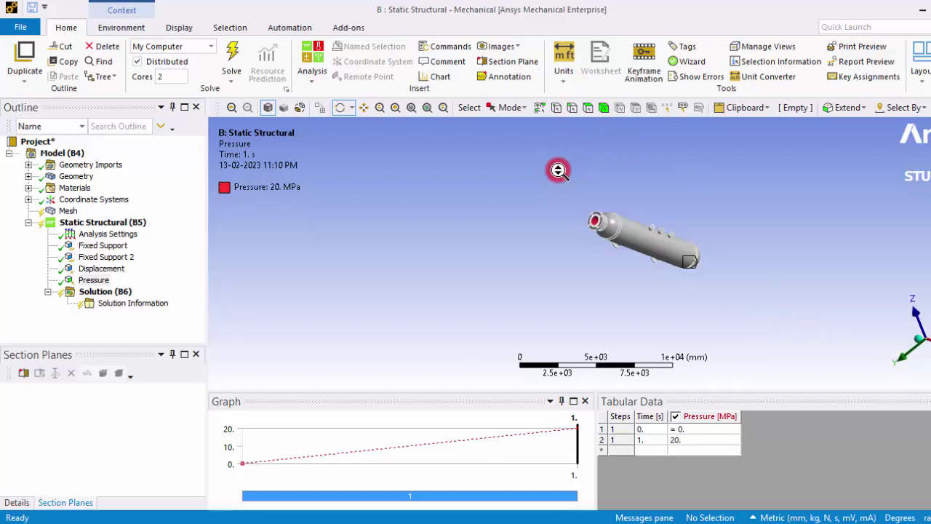
scroll(555, 171, up, 4)
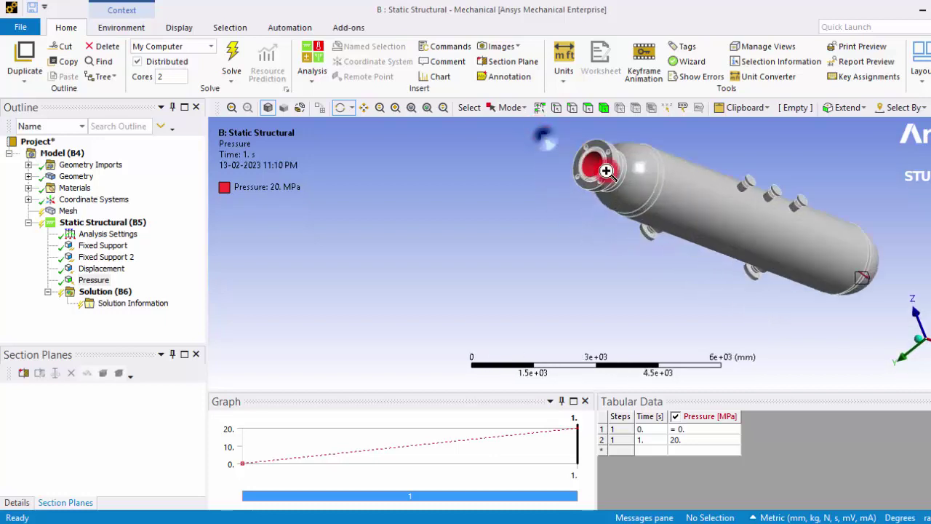
scroll(636, 198, up, 6)
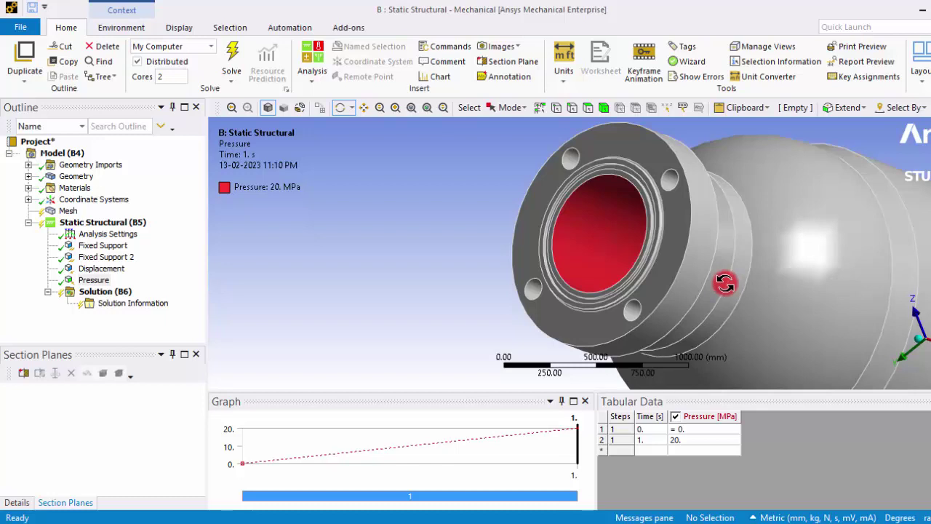
Insert Equivalent (von-Mises) Stress and Total Deformation results under Solution
click(104, 292)
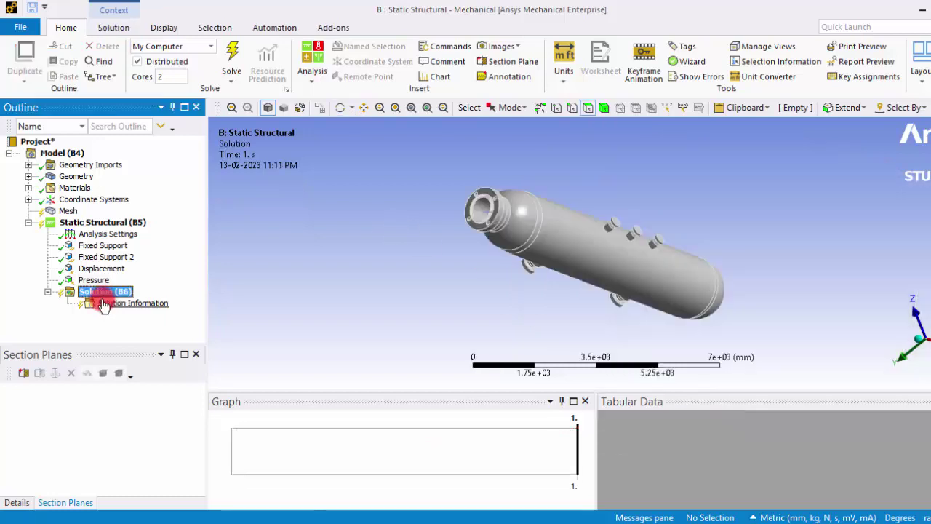
right_click(104, 293)
mouse_move(137, 304)
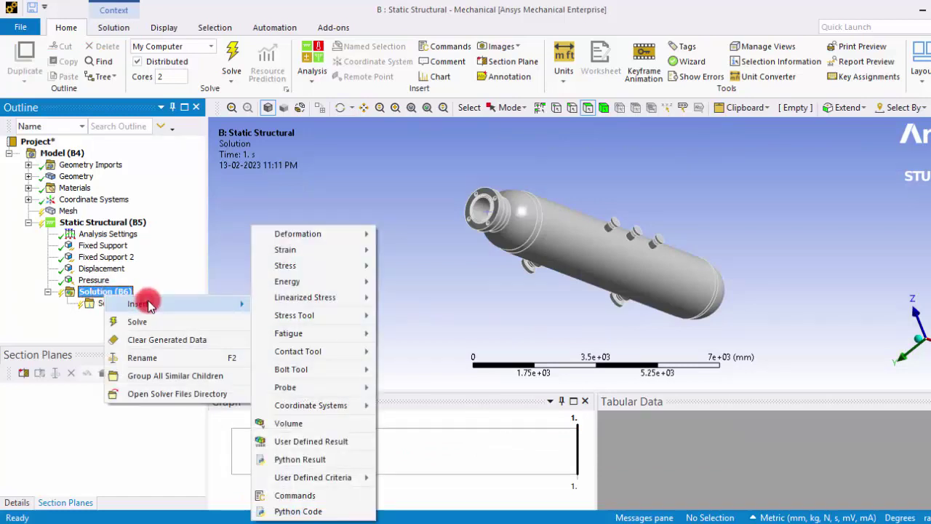
click(283, 299)
mouse_move(291, 266)
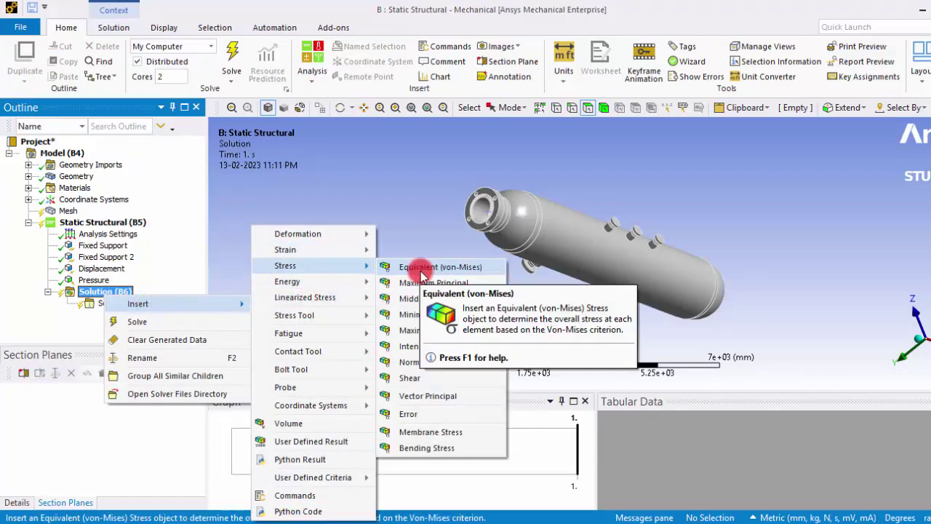
click(420, 274)
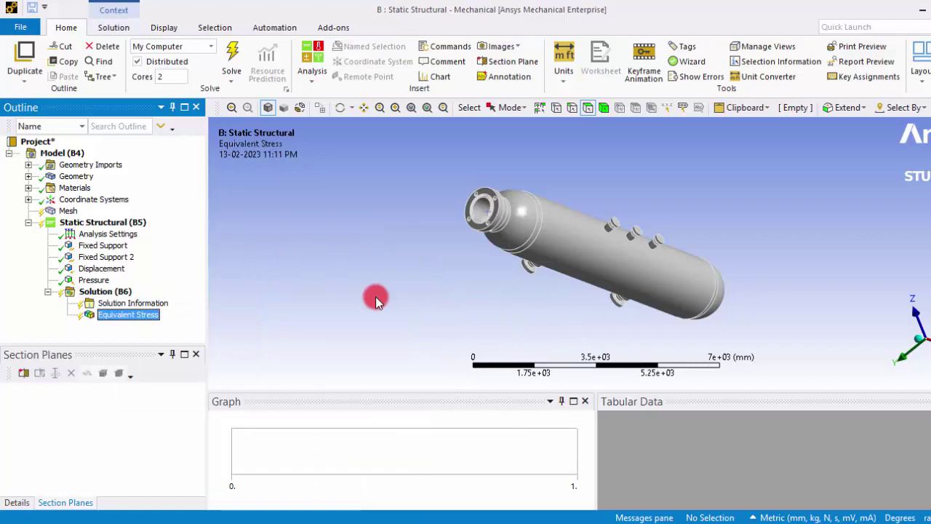
click(131, 317)
right_click(101, 291)
mouse_move(116, 301)
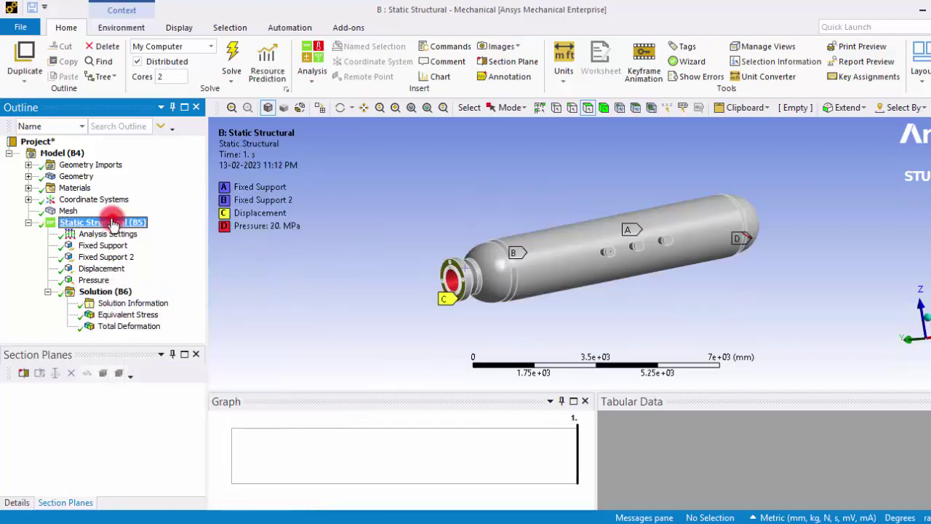
right_click(101, 222)
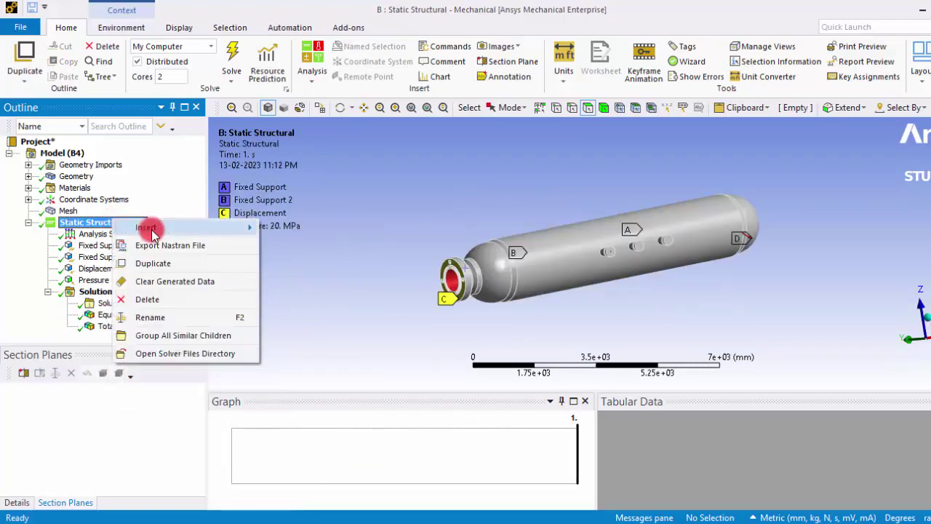
Insert a Standard Earth Gravity load of 9806.6 mm/s² on all bodies
mouse_move(149, 229)
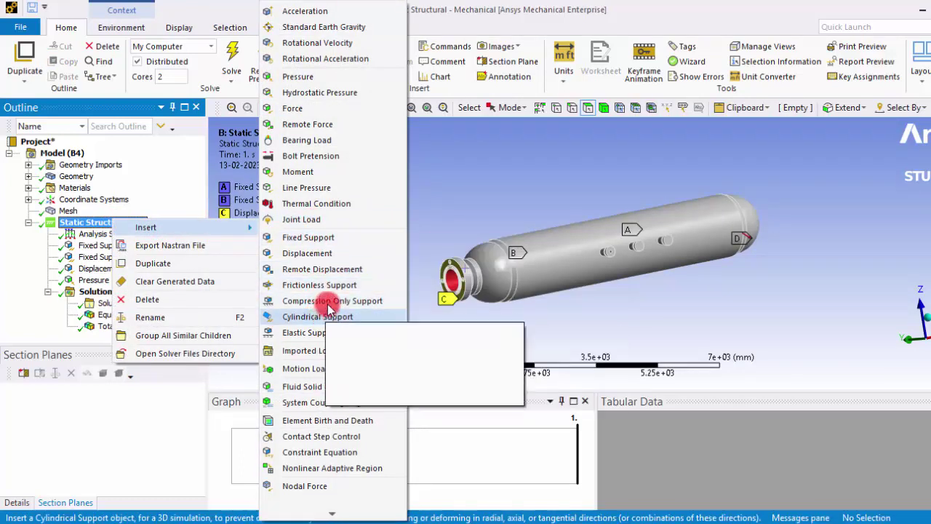
click(329, 27)
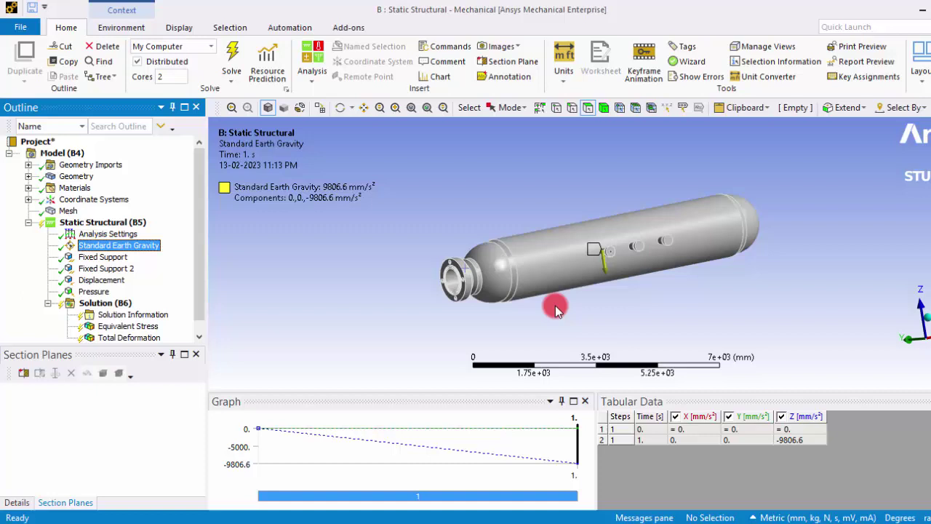
click(120, 245)
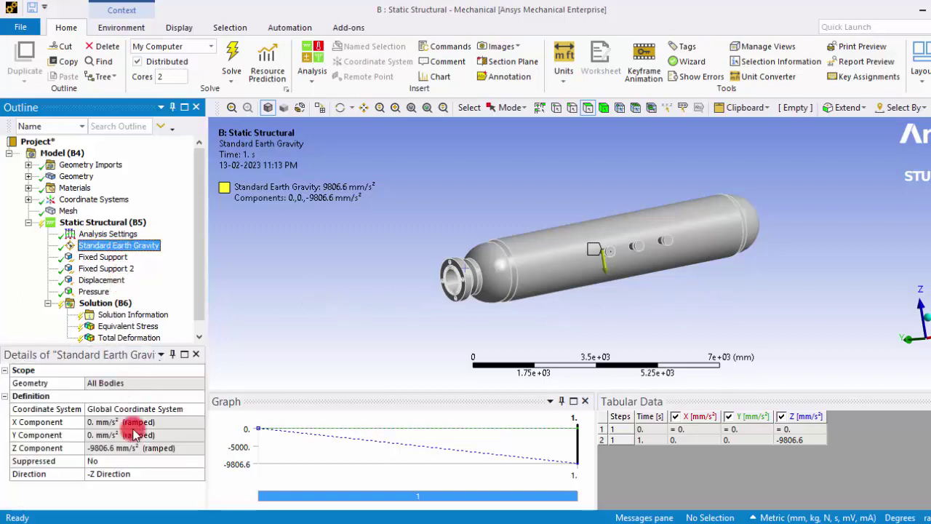
middle_drag(664, 332, 619, 260)
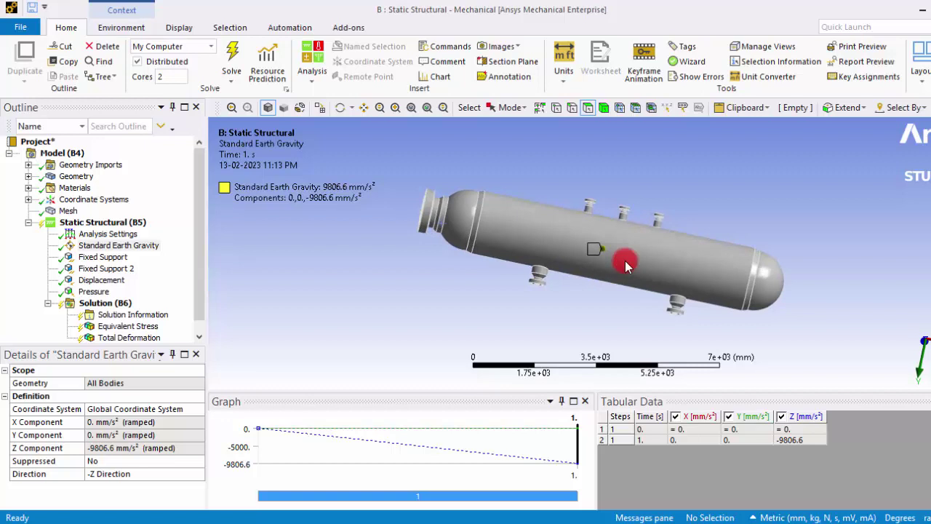
click(720, 363)
click(924, 354)
click(858, 292)
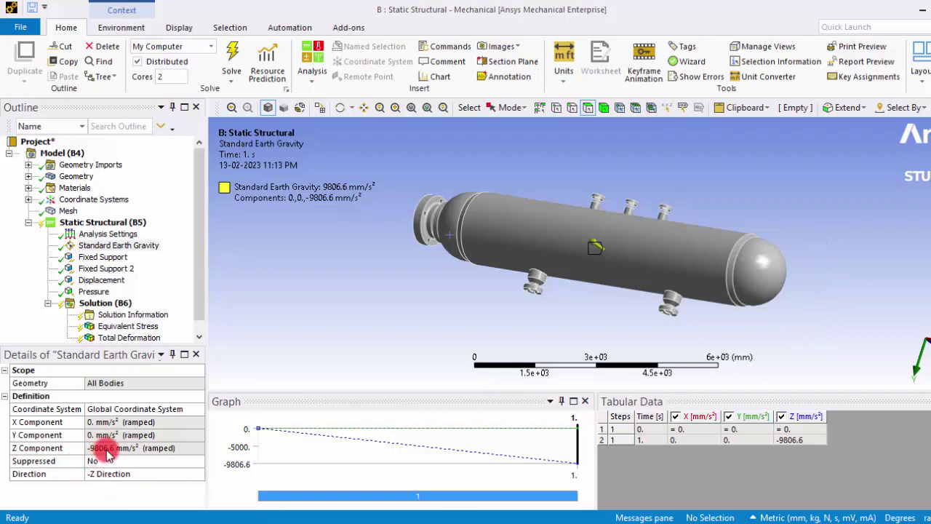
Set the gravity Direction to +Y Direction
click(107, 449)
click(109, 462)
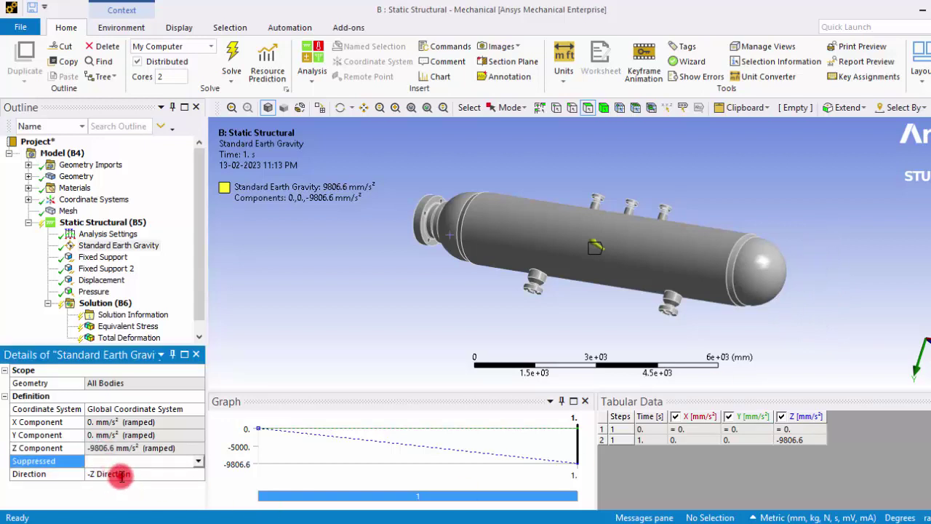
click(121, 474)
click(197, 474)
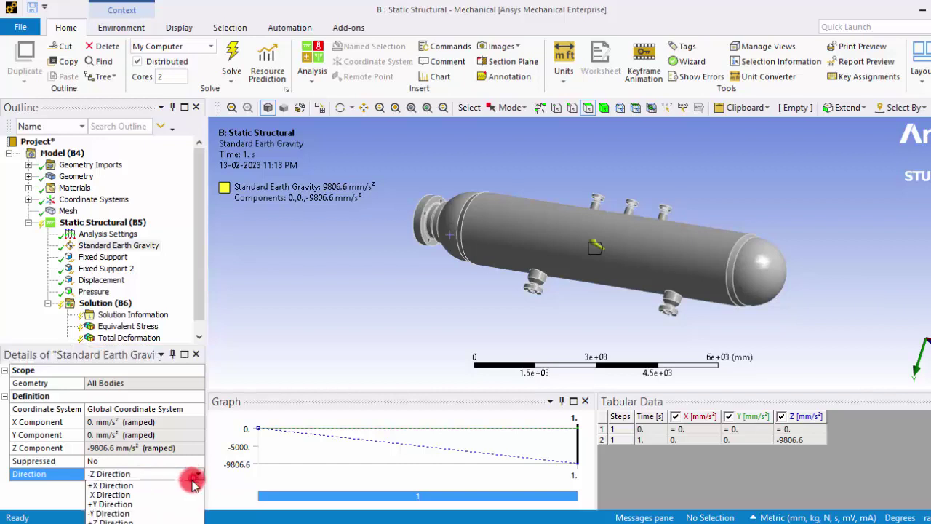
click(126, 514)
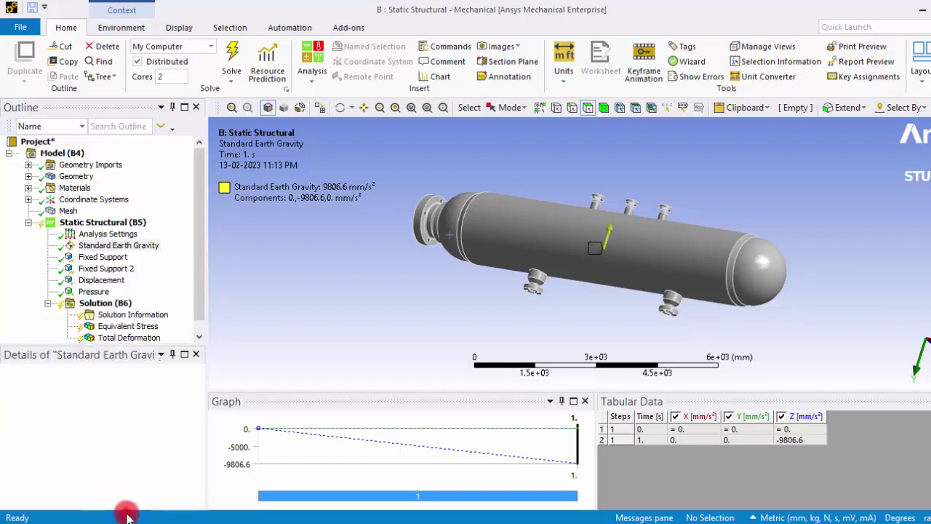
click(183, 473)
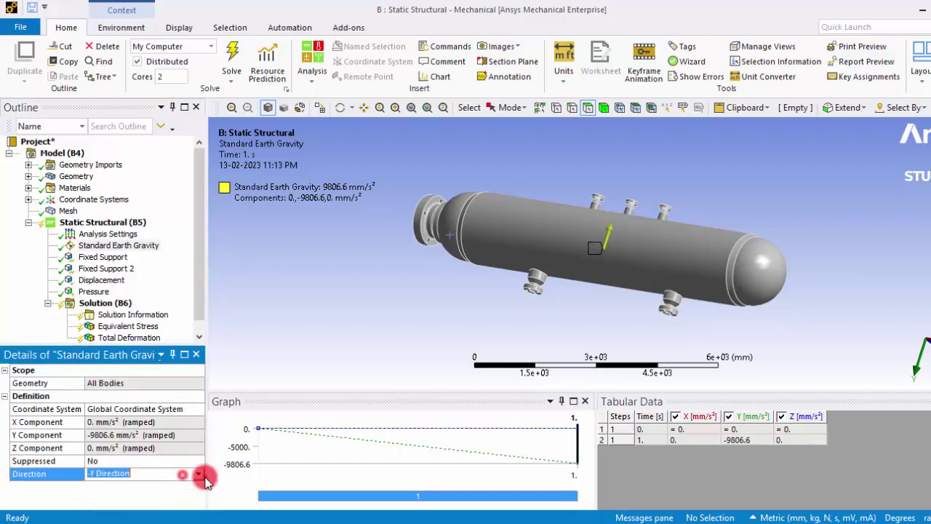
click(200, 477)
click(127, 509)
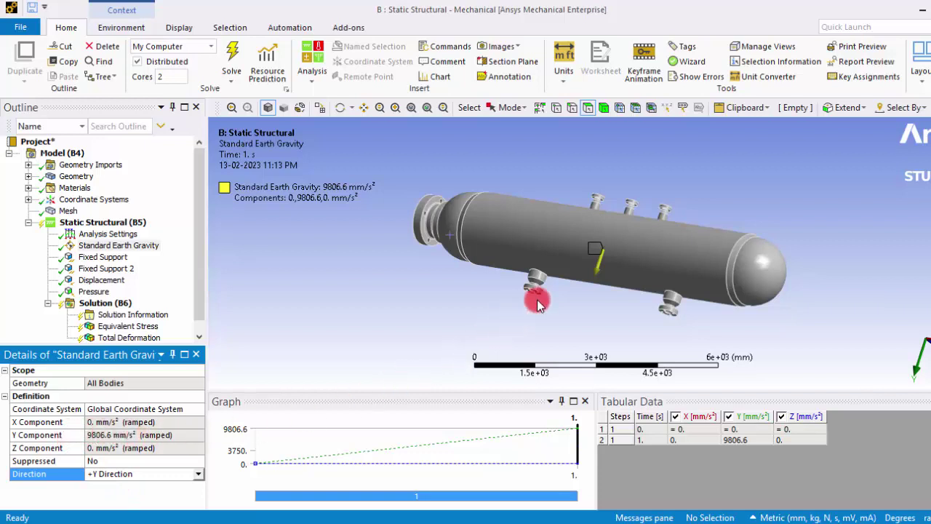
middle_drag(611, 295, 645, 299)
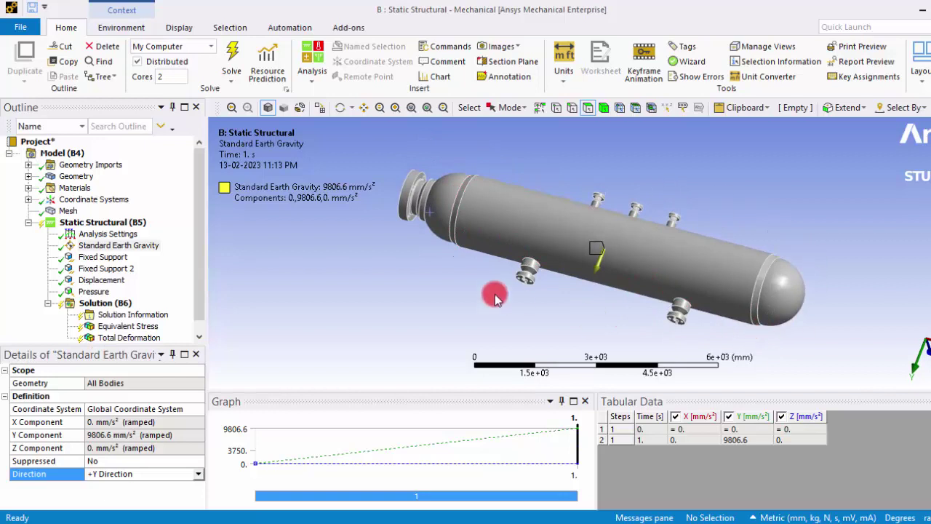
Review the Structural Steel properties, then show Total Deformation, which peaks at 2.3112 mm
click(28, 187)
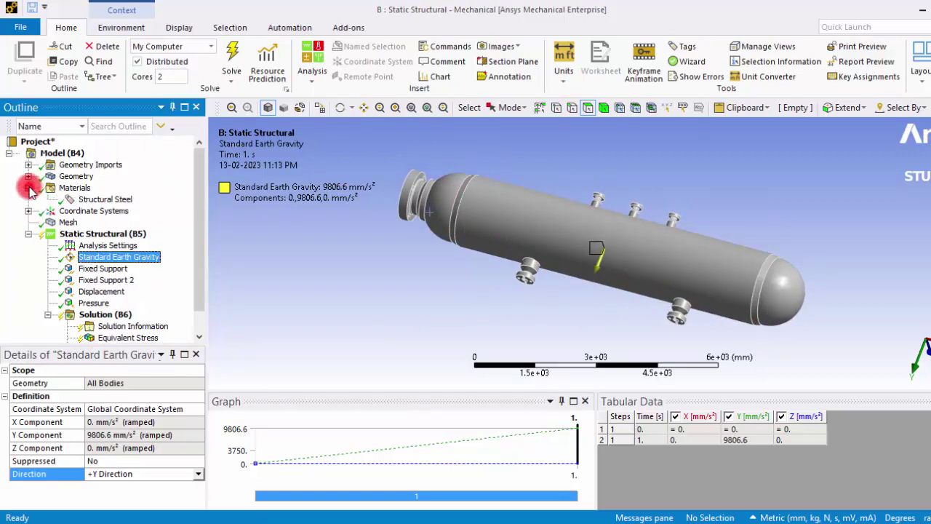
click(93, 200)
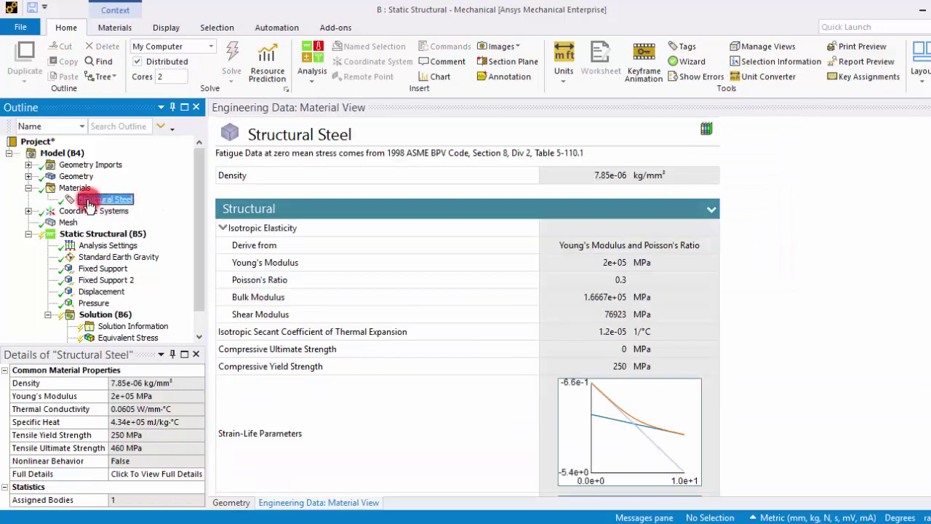
click(28, 188)
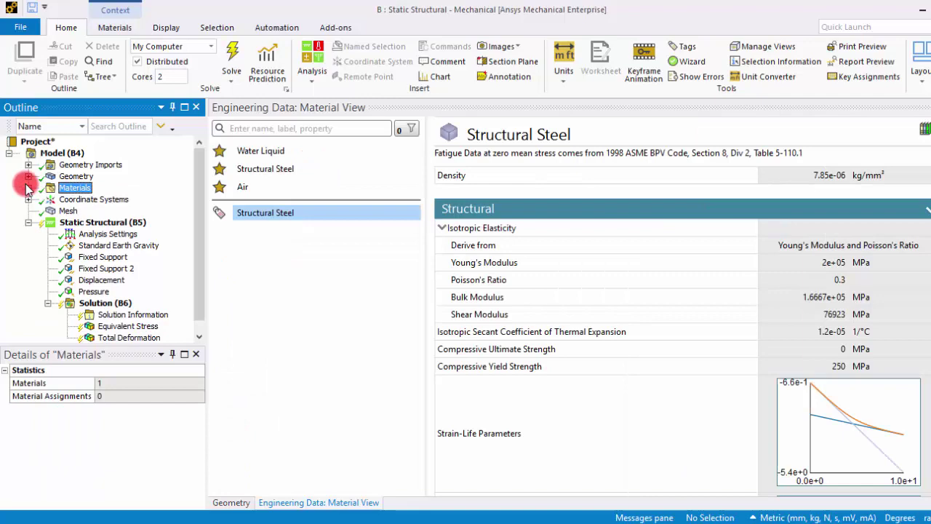
click(121, 335)
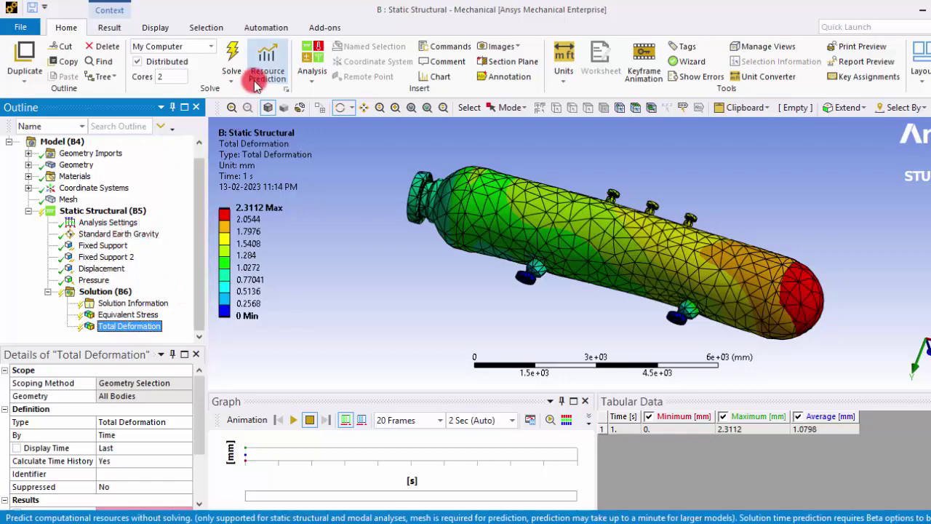
Re-solve the analysis and zoom on the red end, now peaking at 2.3607 mm
drag(582, 328, 564, 304)
click(232, 58)
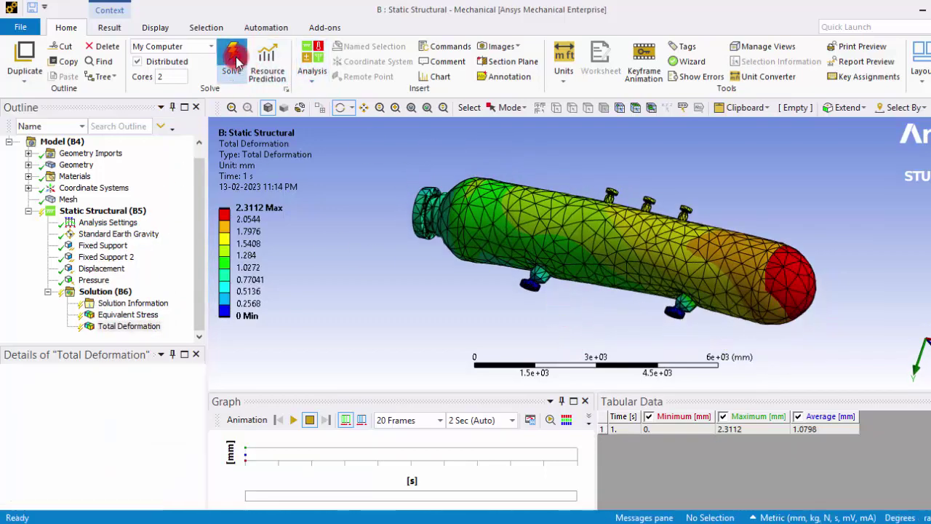
scroll(594, 312, down, 1)
scroll(593, 311, down, 1)
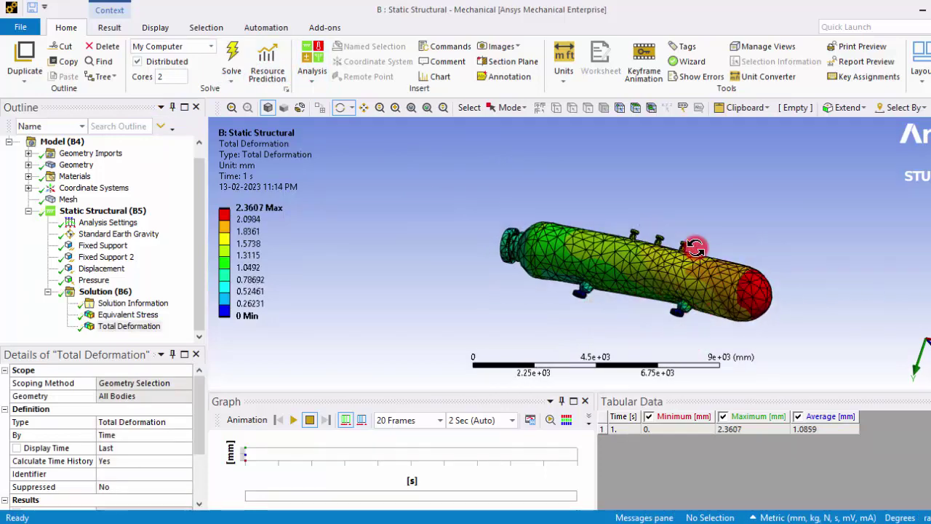
right_drag(695, 248, 781, 320)
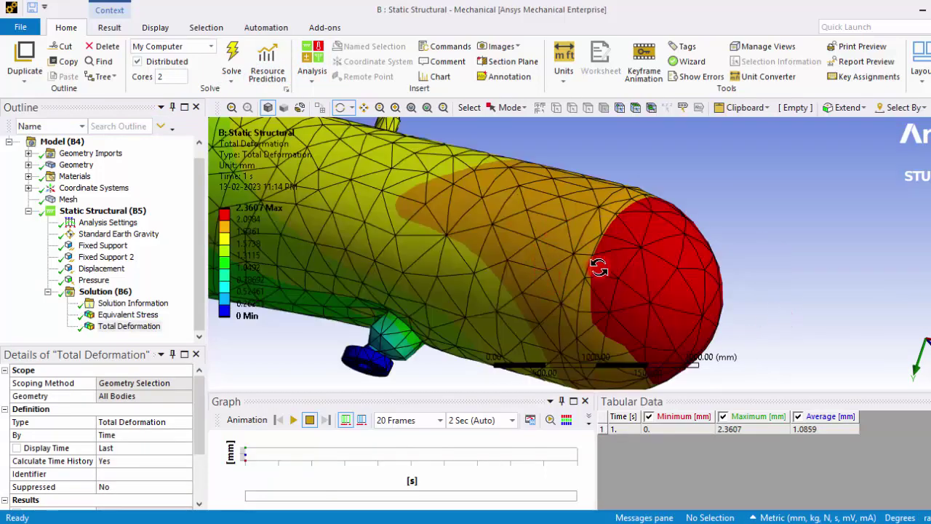
scroll(597, 268, down, 6)
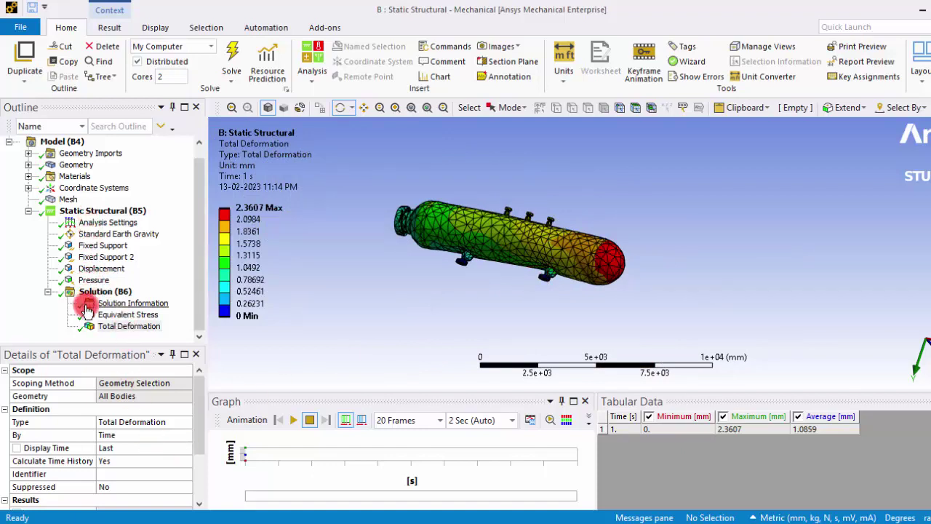
Add a level-1 mesh Refinement scoped to the vessel's cylindrical shell face
click(69, 201)
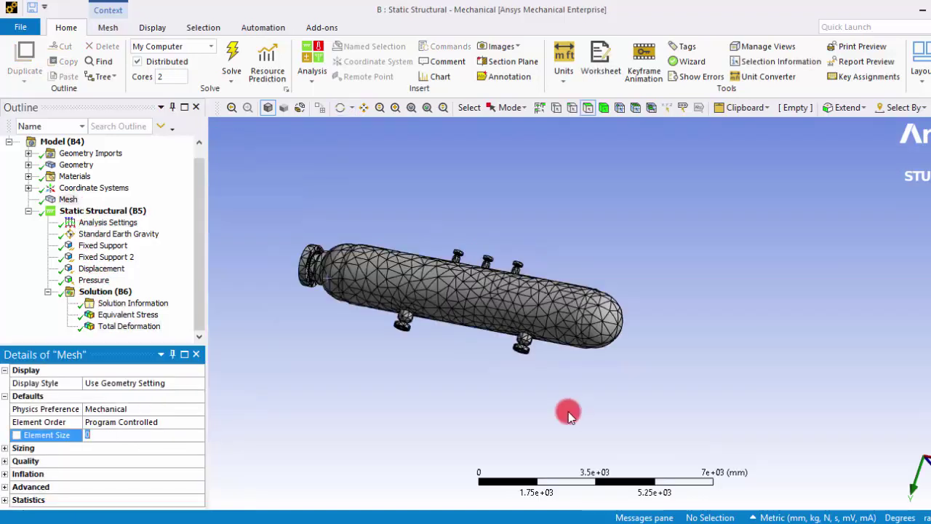
click(399, 269)
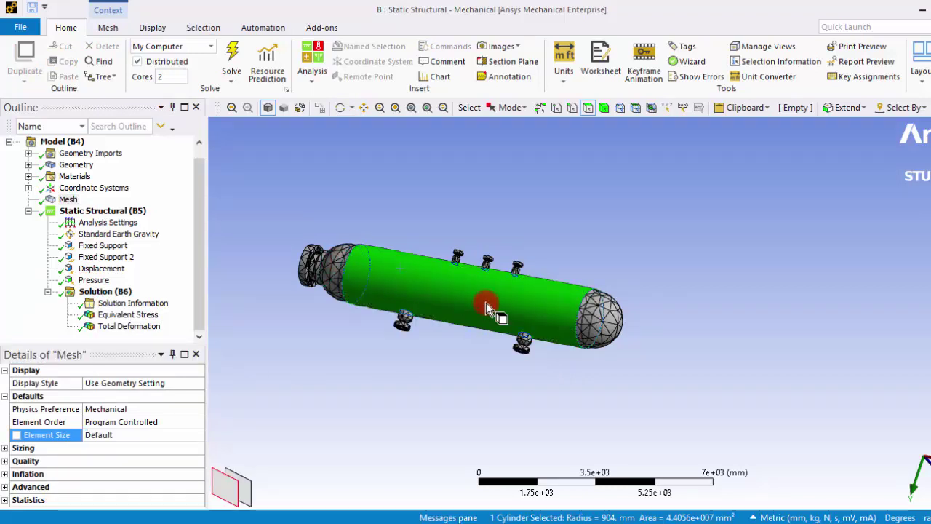
mouse_move(486, 302)
right_down()
mouse_move(582, 312)
mouse_move(538, 302)
right_up()
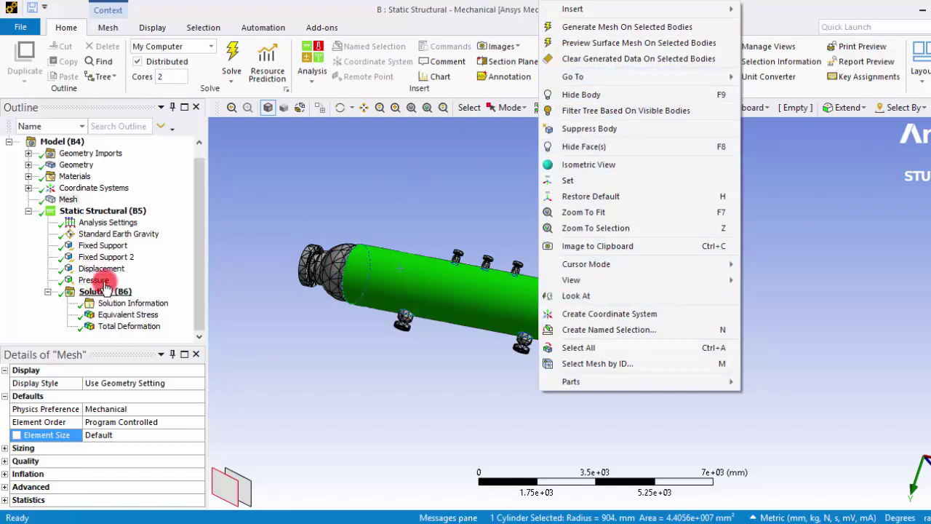
right_click(65, 198)
mouse_move(102, 208)
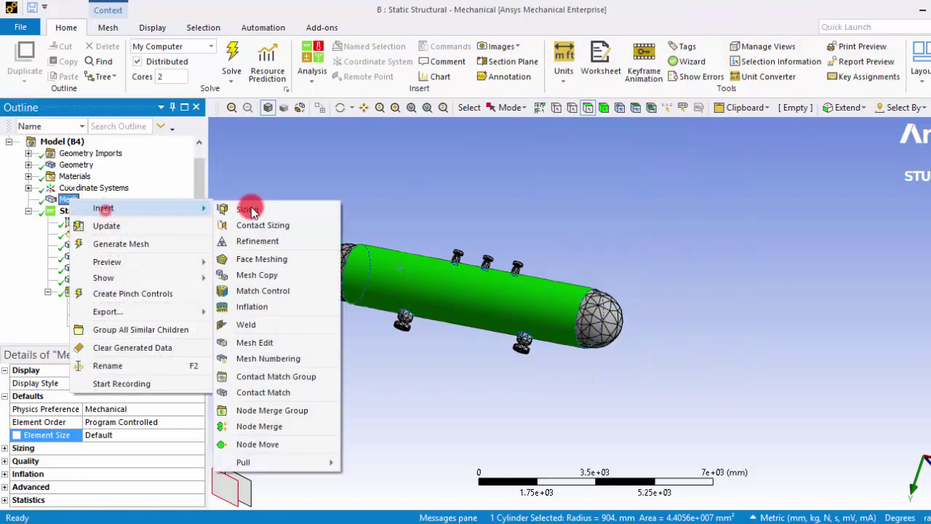
click(255, 241)
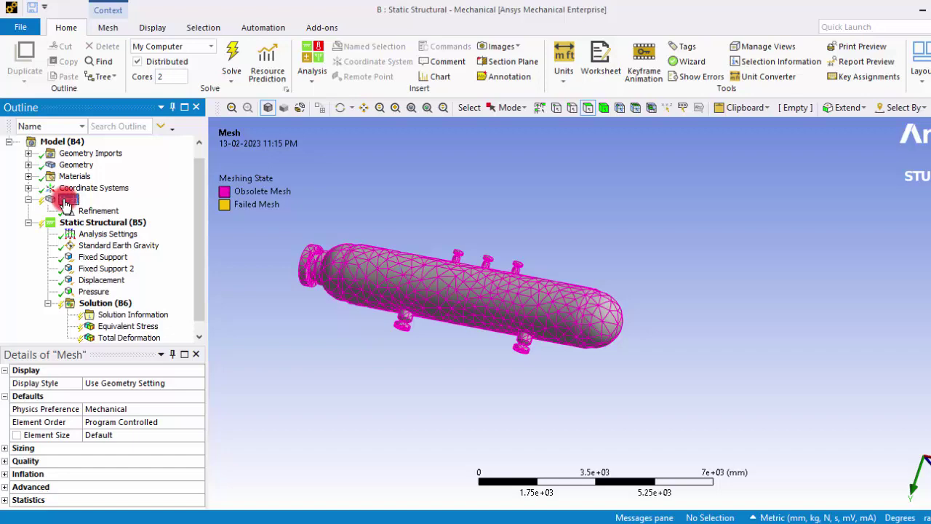
Solve with the refined mesh, then zoom and rotate to inspect the denser mesh
click(233, 56)
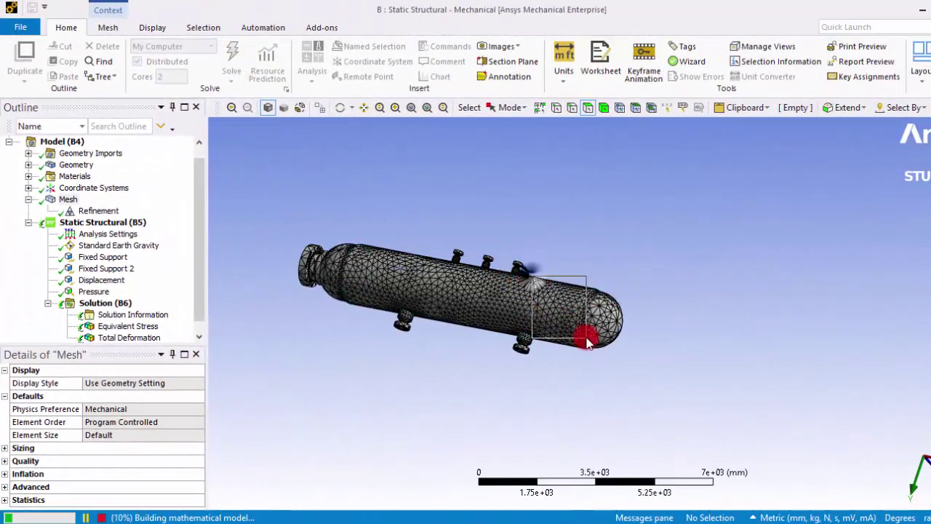
scroll(556, 303, up, 5)
scroll(553, 292, down, 2)
scroll(566, 283, down, 8)
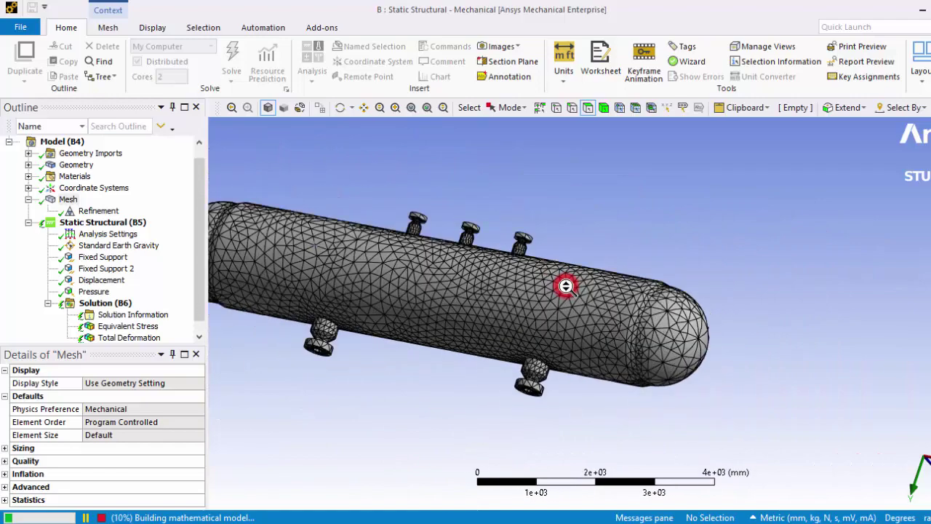
scroll(573, 308, up, 7)
middle_drag(570, 316, 522, 416)
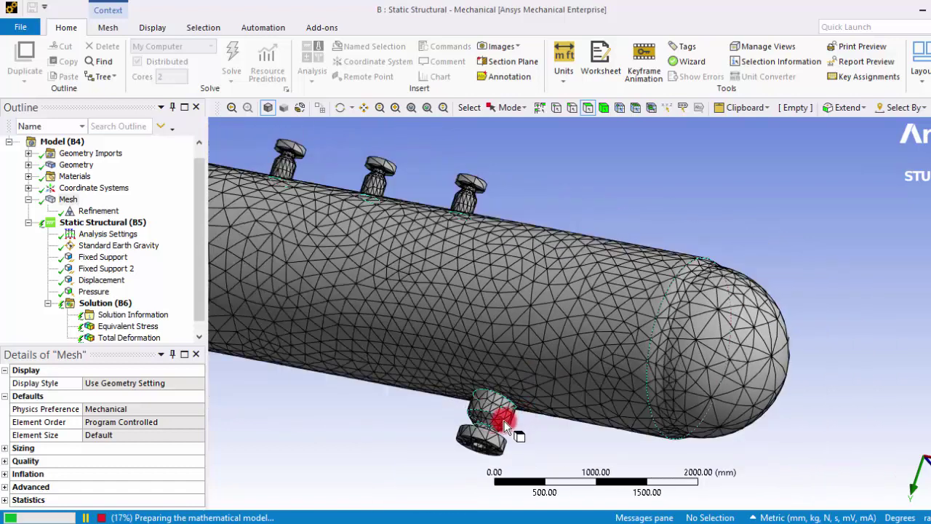
Select the five nozzle cylinder faces and add Refinement 2 at level 2 on them
click(502, 413)
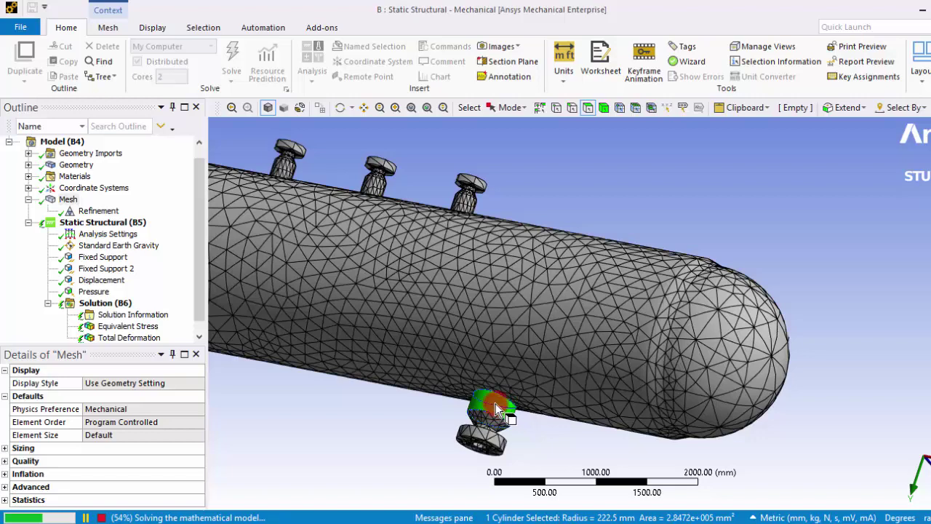
right_click(495, 403)
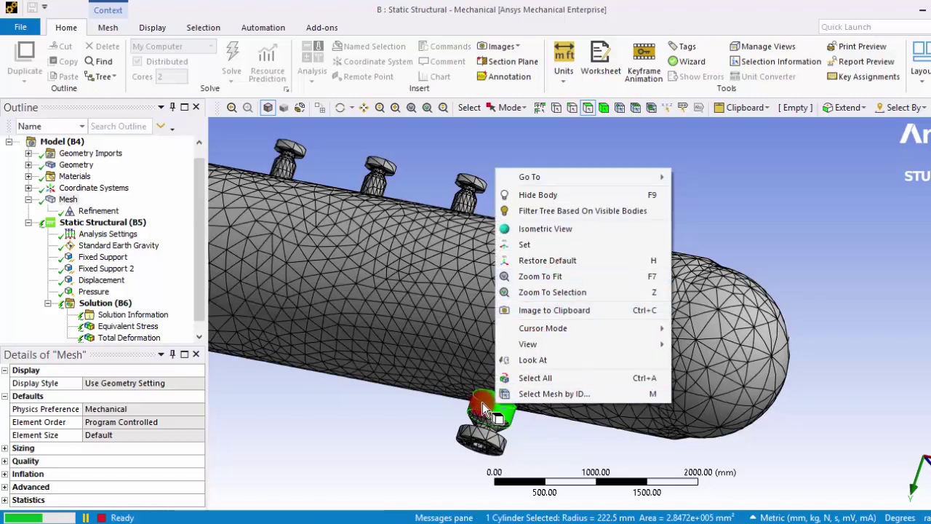
click(465, 208)
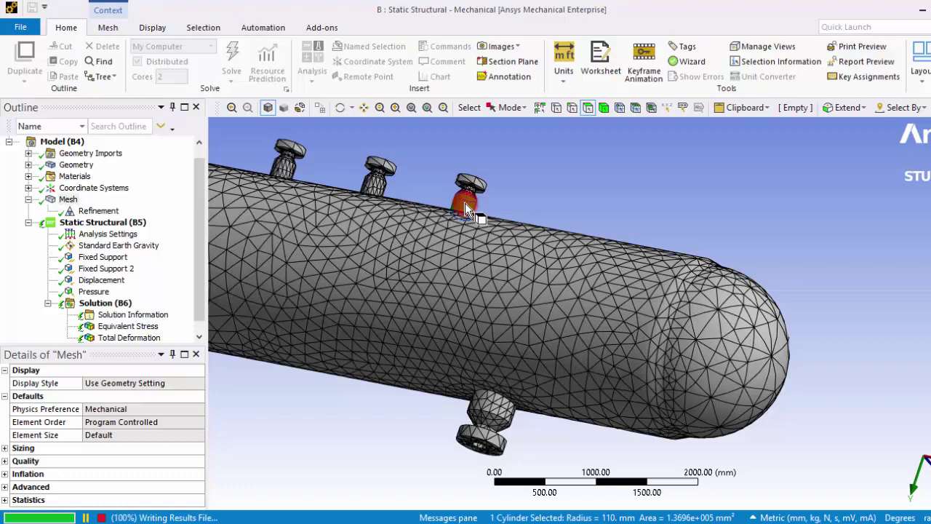
click(465, 203)
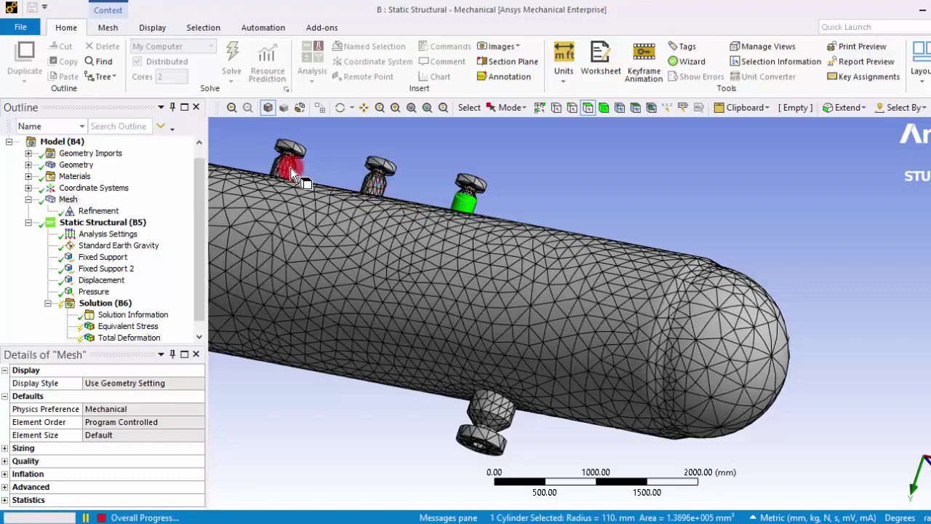
ctrl+click(290, 167)
ctrl+click(374, 184)
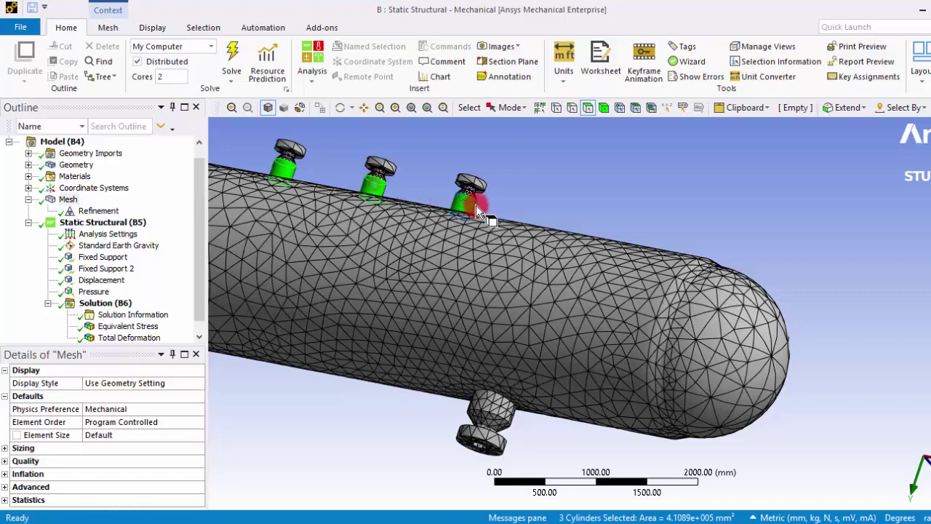
ctrl+click(505, 400)
scroll(501, 405, down, 2)
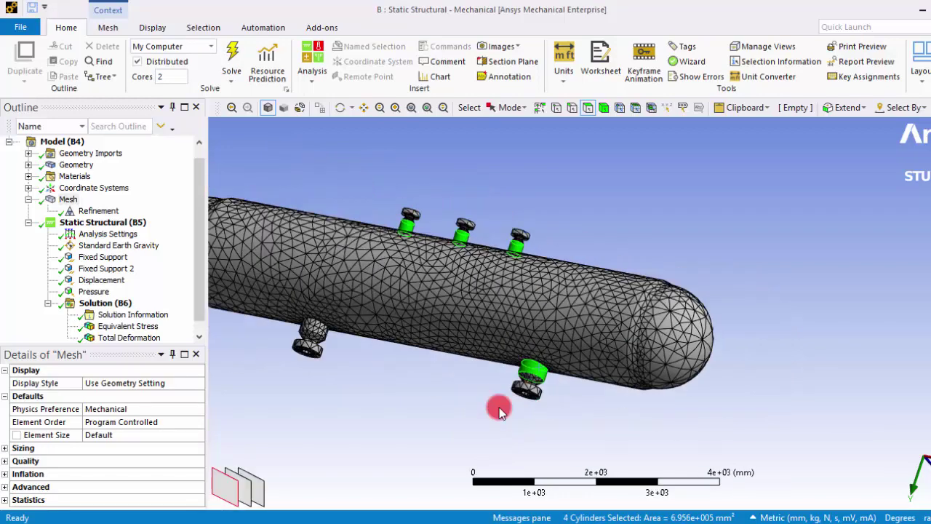
ctrl+click(320, 328)
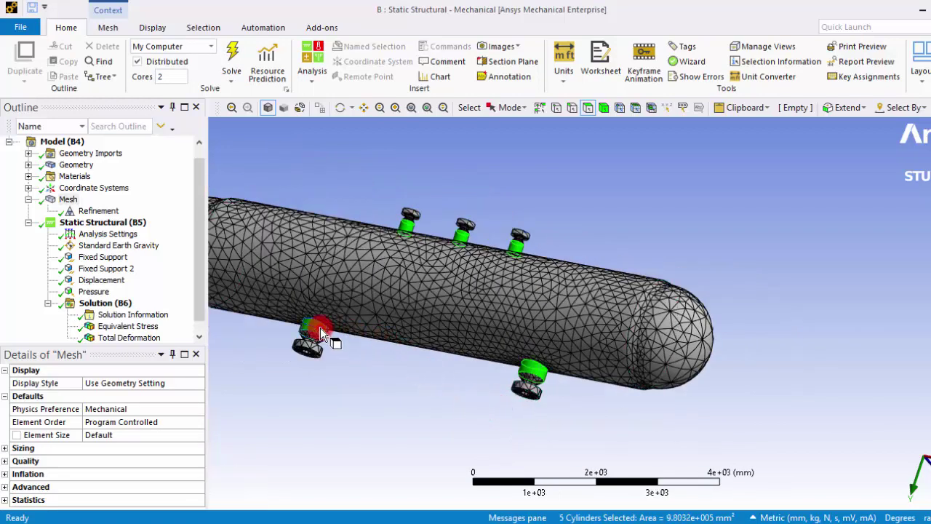
right_click(71, 202)
mouse_move(87, 204)
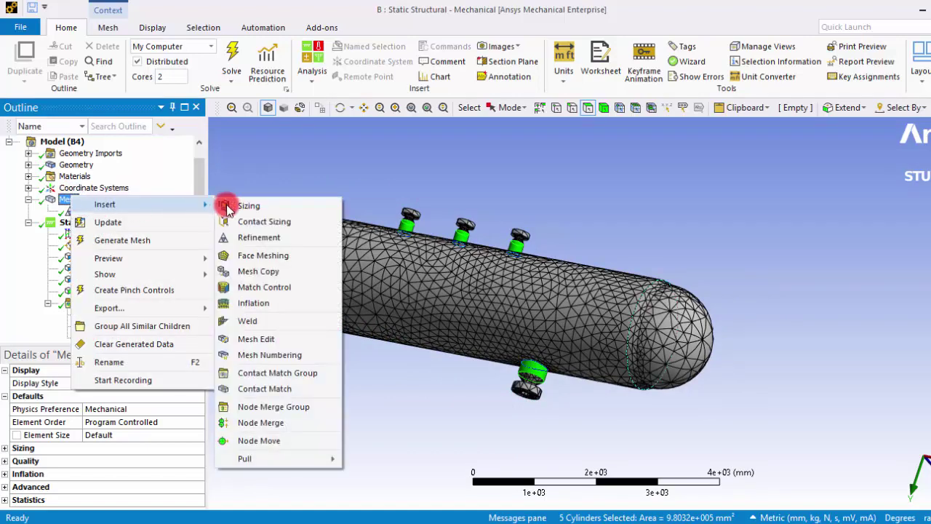
click(257, 238)
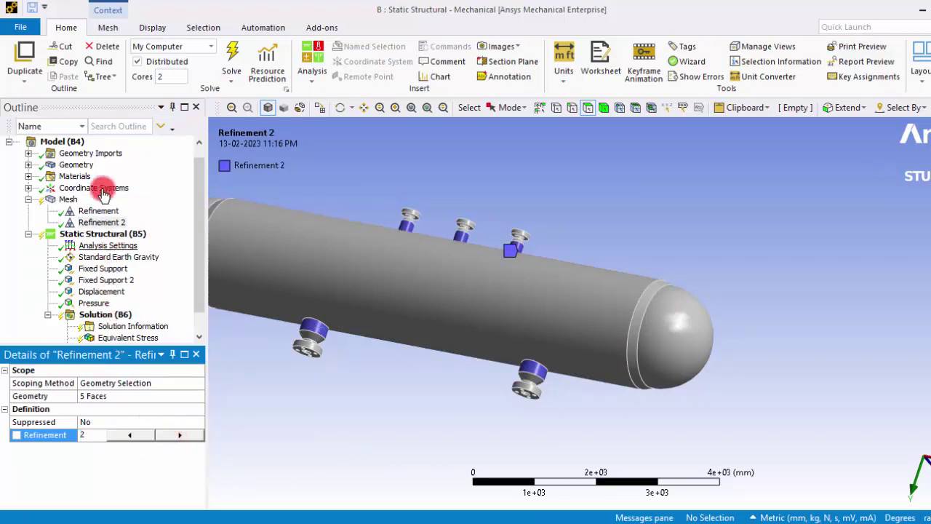
Re-solve with both refinements and inspect the lower nozzle; deformation peaks at 2.6543 mm
click(231, 53)
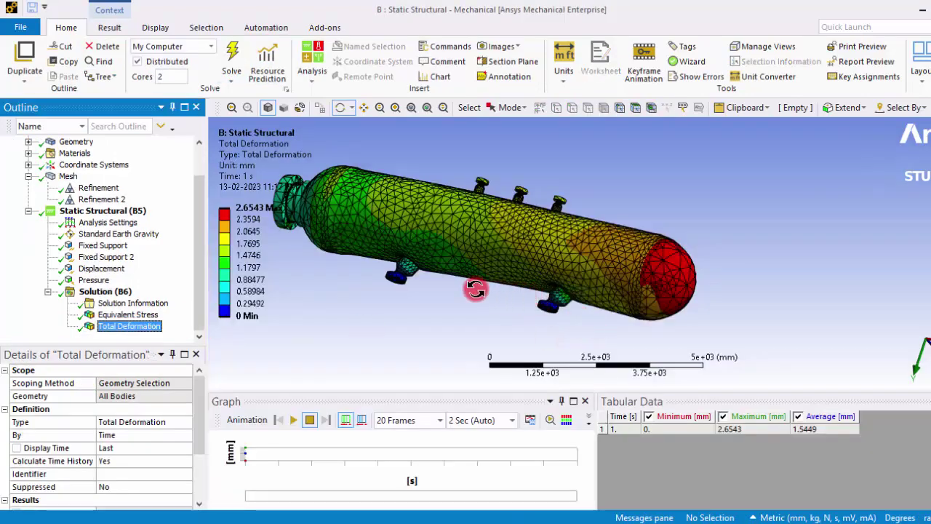
right_drag(506, 255, 584, 334)
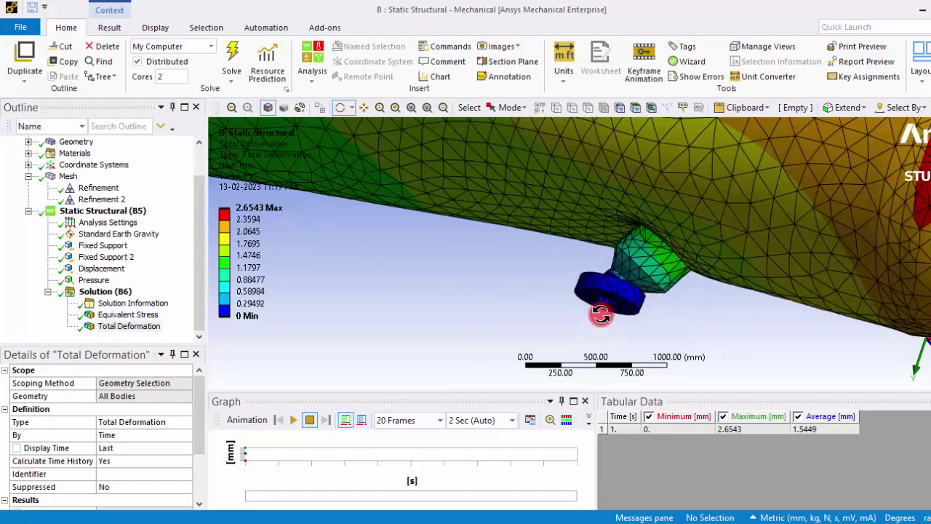
drag(617, 312, 676, 245)
scroll(676, 245, down, 5)
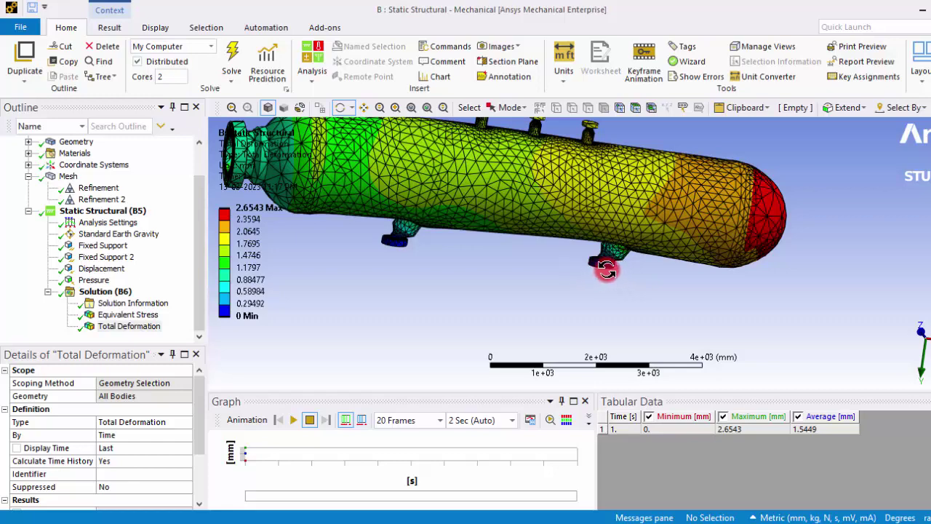
scroll(609, 269, up, 6)
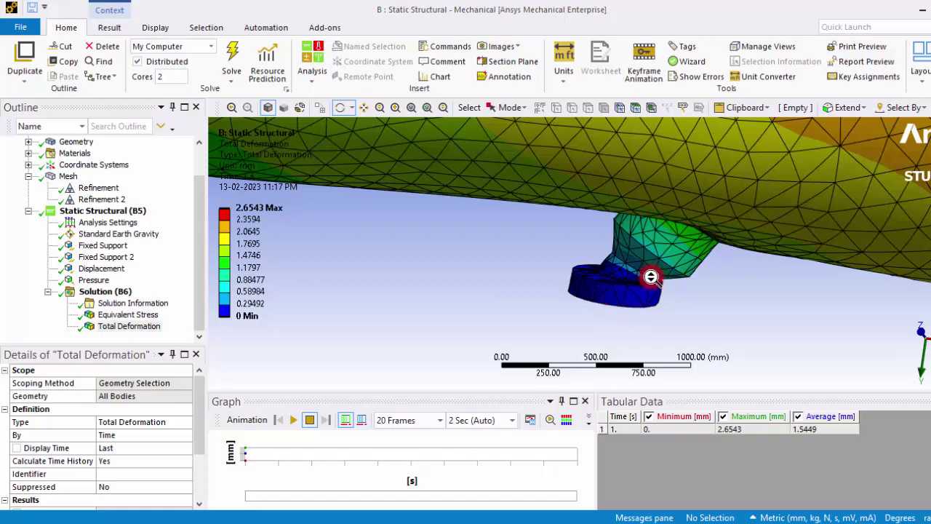
scroll(650, 277, down, 6)
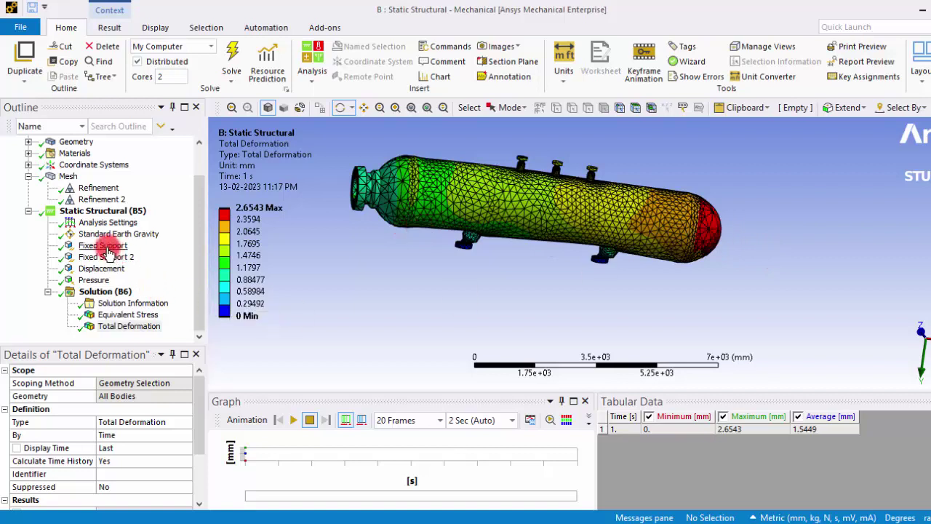
click(98, 269)
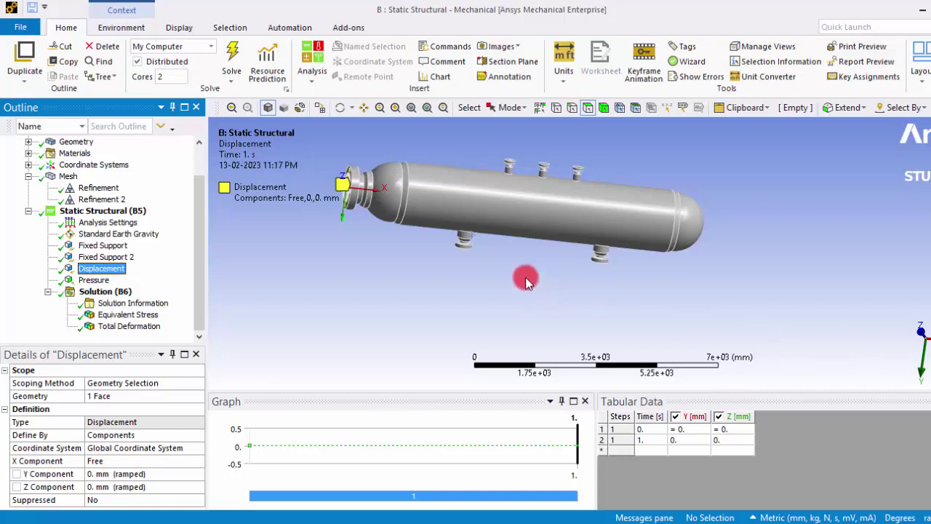
click(129, 326)
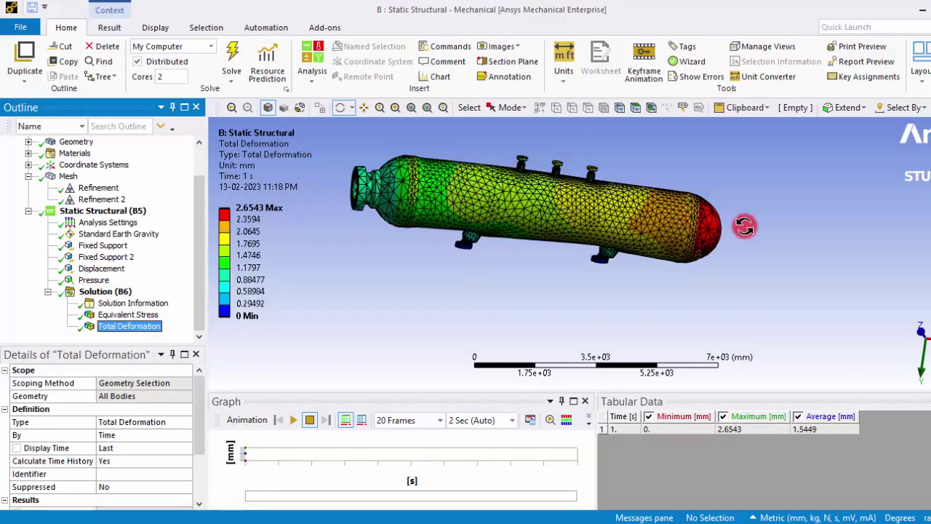
right_drag(555, 216, 659, 289)
scroll(658, 289, down, 5)
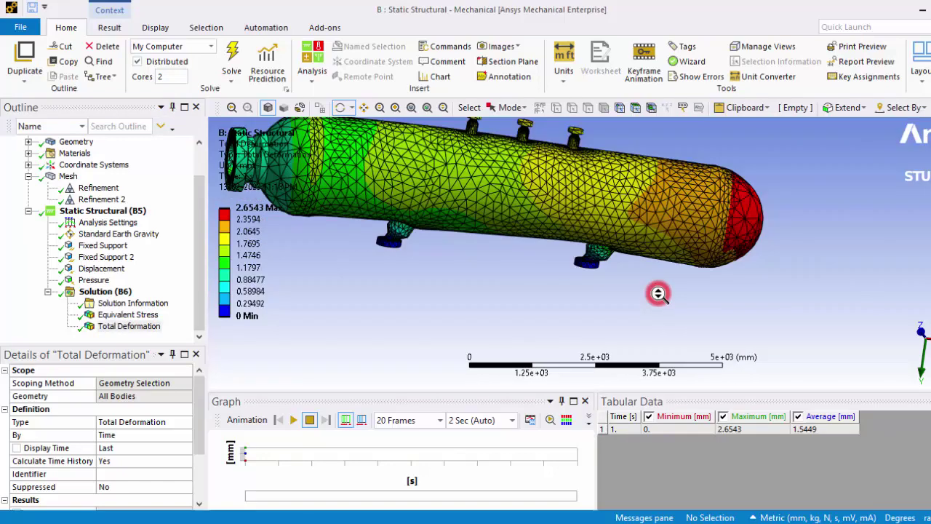
scroll(658, 293, up, 5)
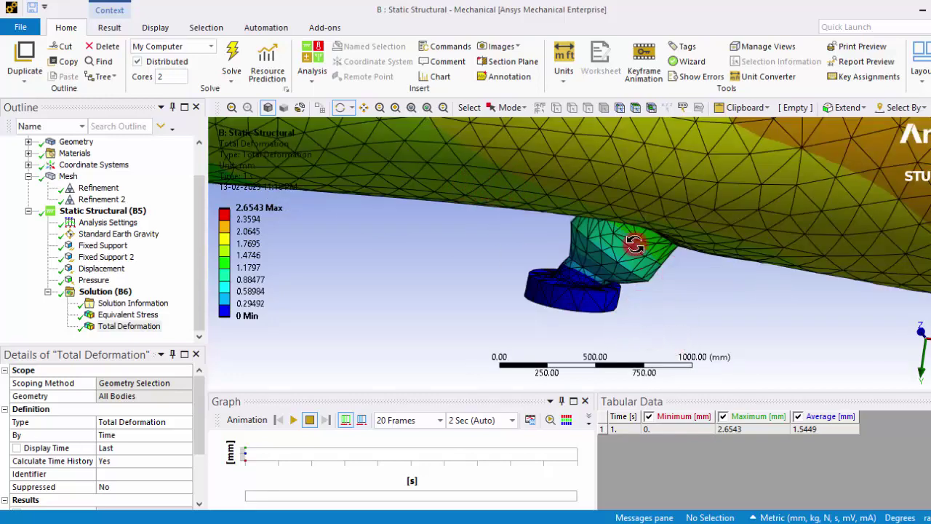
Try a 1.0 (True Scale) deformation scale, then settle on 1.1e+002 (0.5x Auto)
click(110, 29)
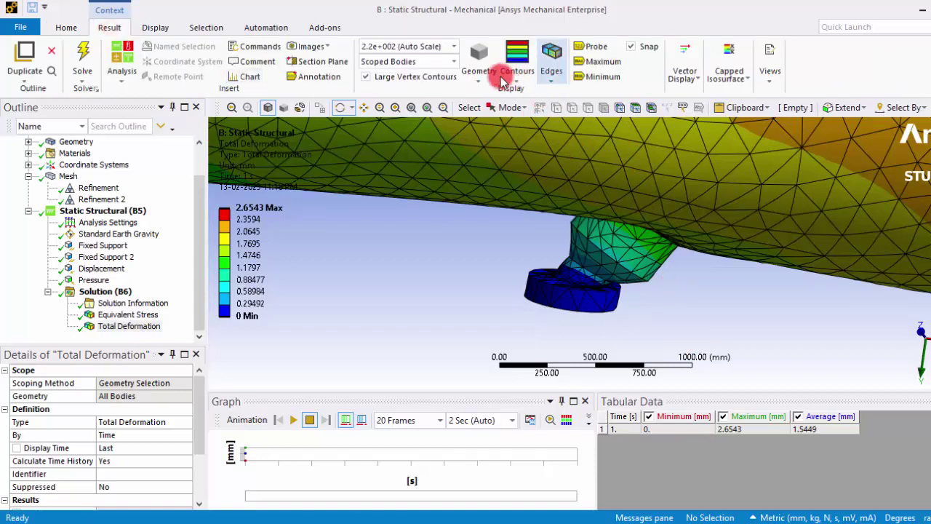
click(454, 47)
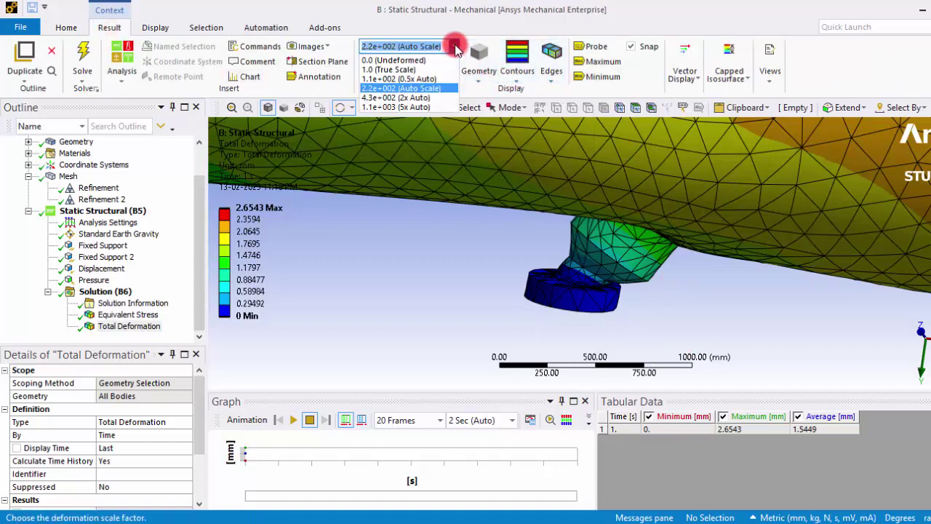
click(413, 71)
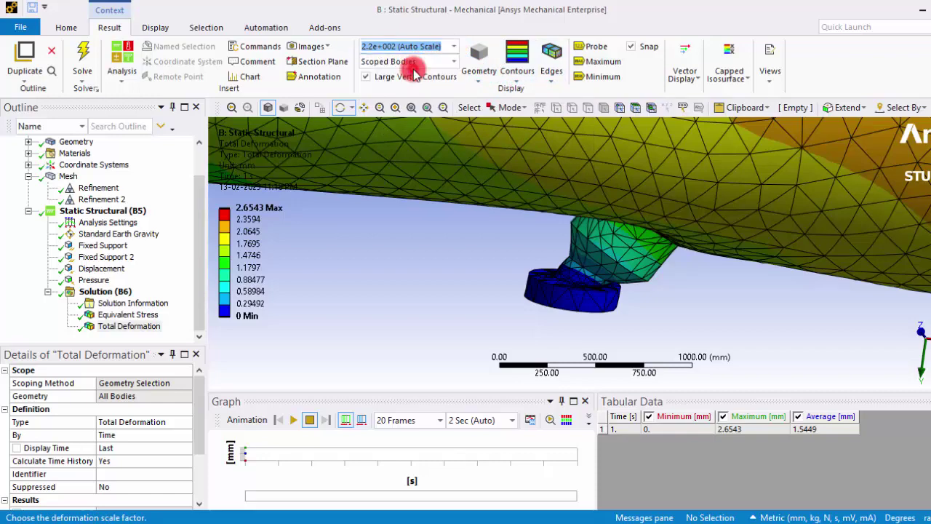
drag(638, 256, 667, 269)
scroll(667, 269, down, 5)
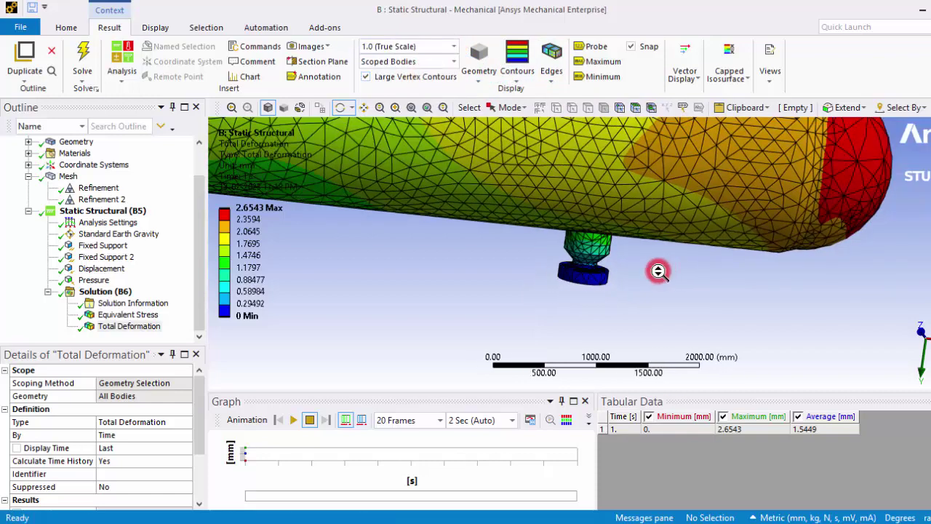
scroll(543, 241, up, 2)
scroll(551, 239, up, 5)
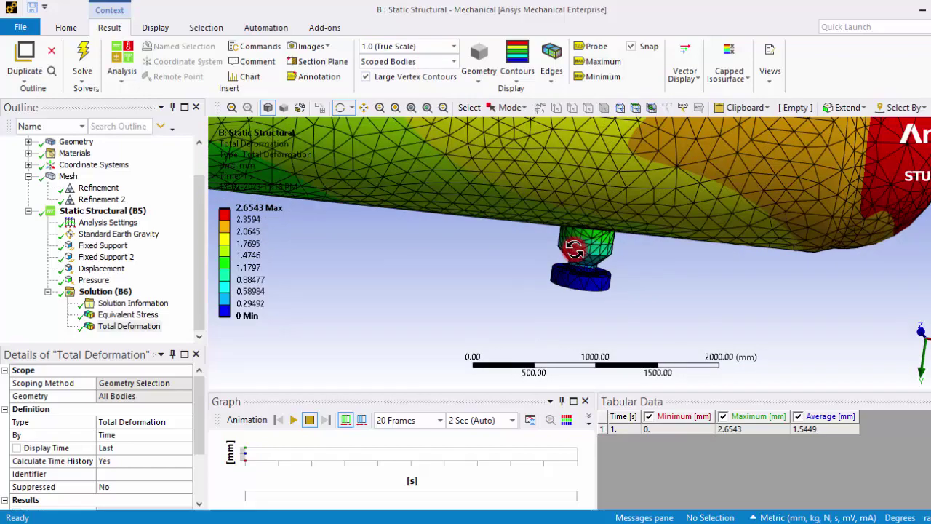
scroll(628, 254, down, 5)
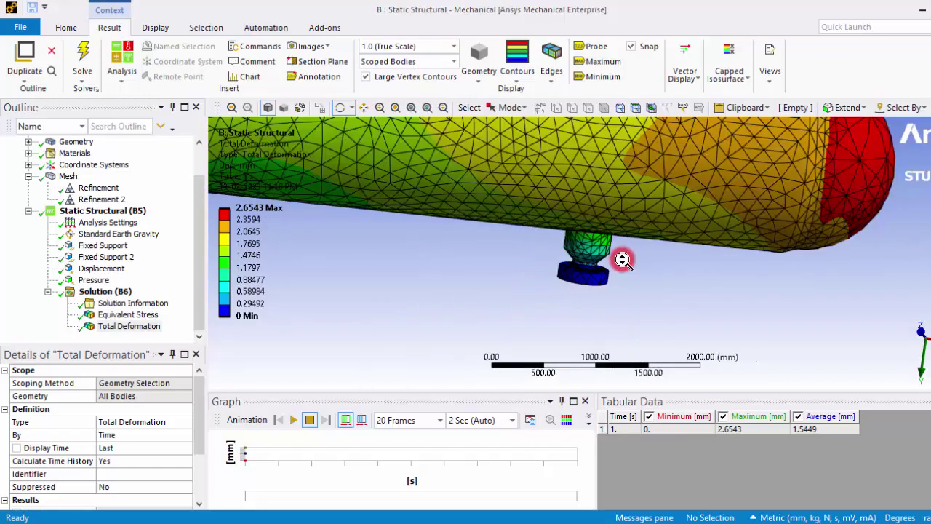
click(453, 46)
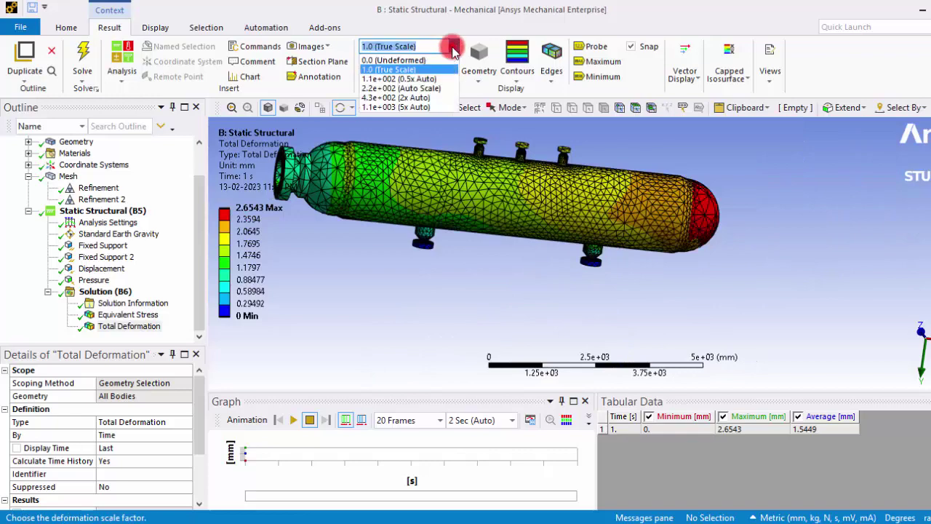
click(436, 78)
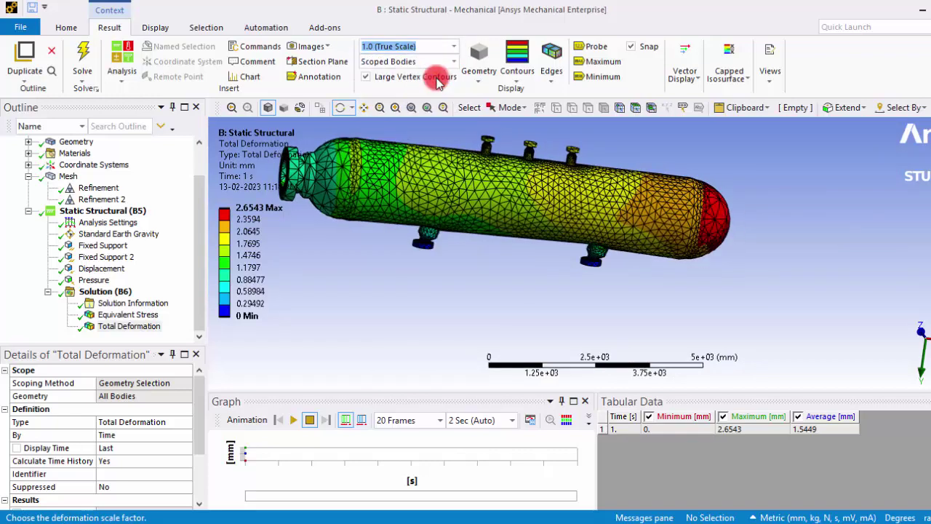
scroll(627, 291, up, 4)
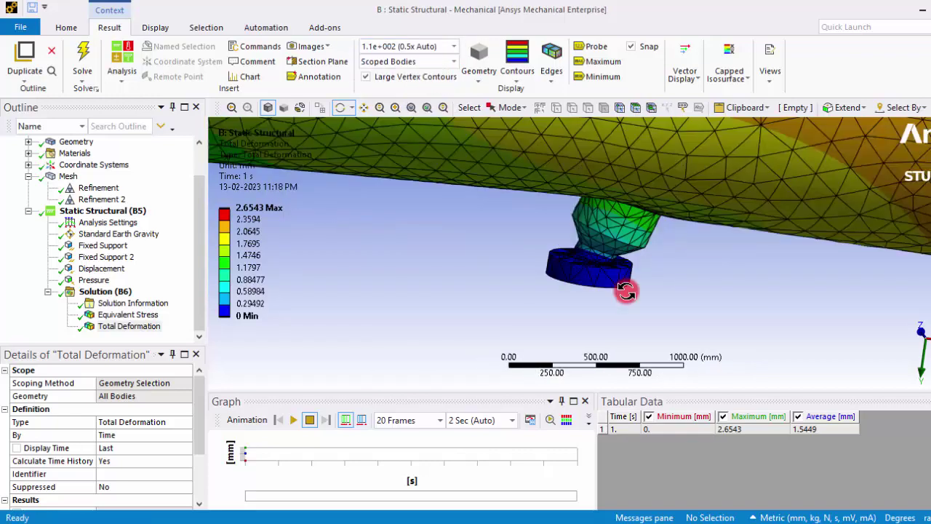
Hide the mesh lines on the contour by setting edges to No WireFrame
click(551, 65)
click(568, 94)
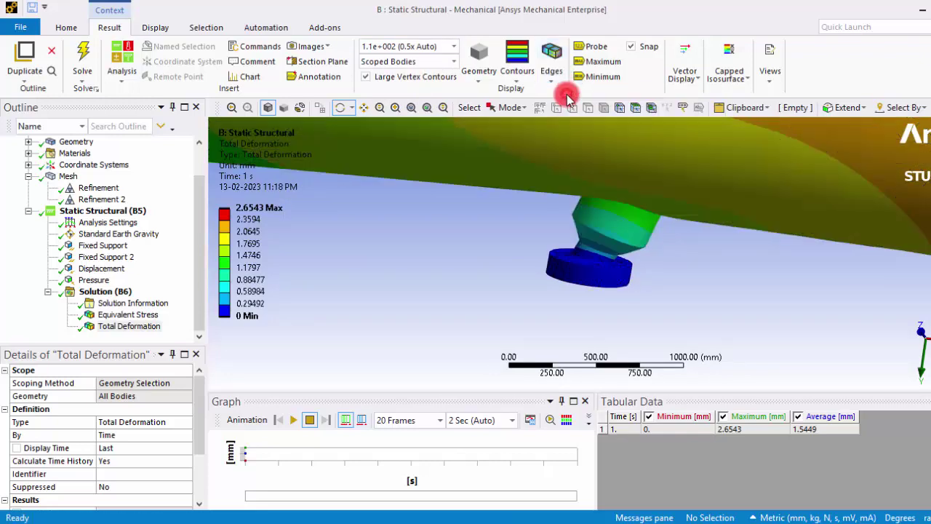
scroll(676, 265, down, 5)
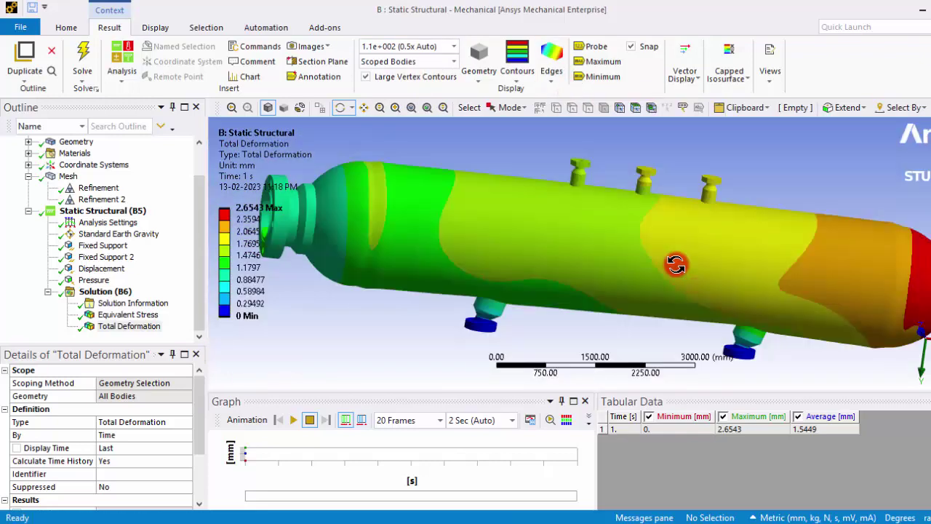
drag(676, 265, 687, 354)
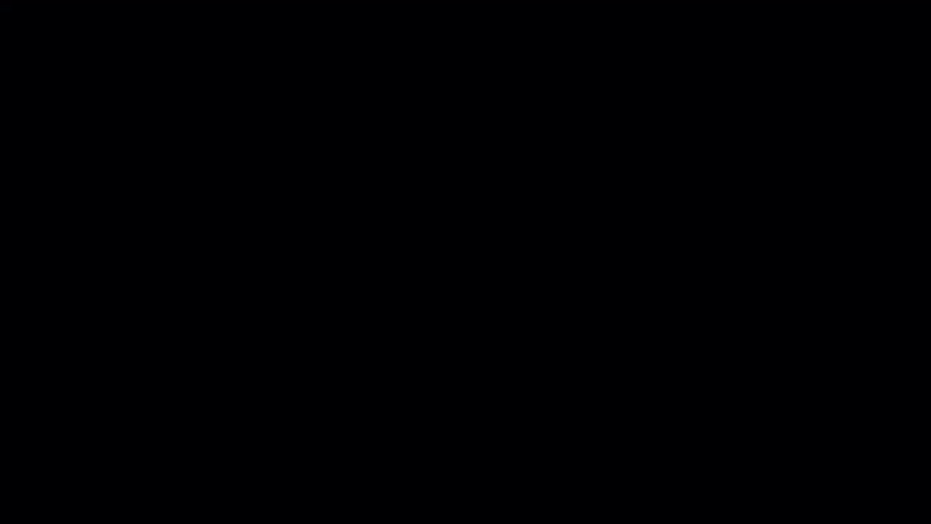
Add Max and Min labels and display Equivalent Stress, peaking at 676.96 MPa
click(595, 63)
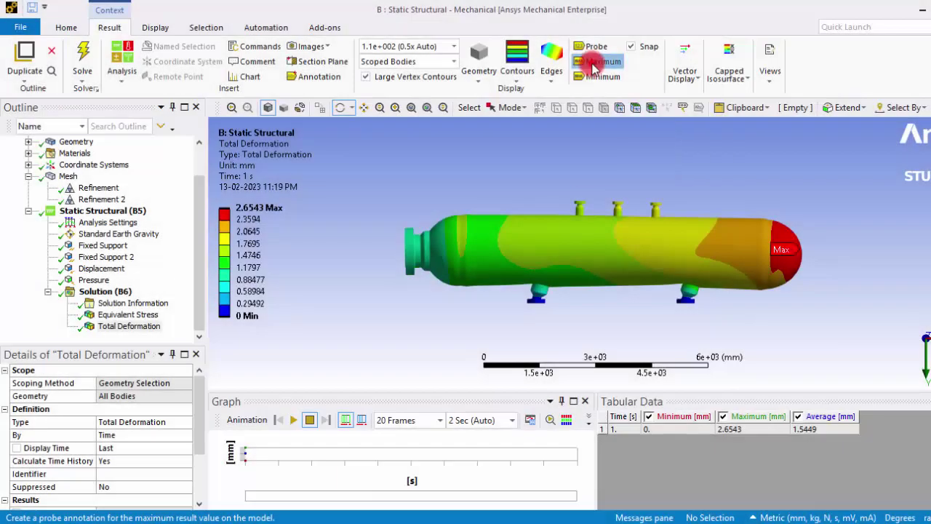
click(599, 78)
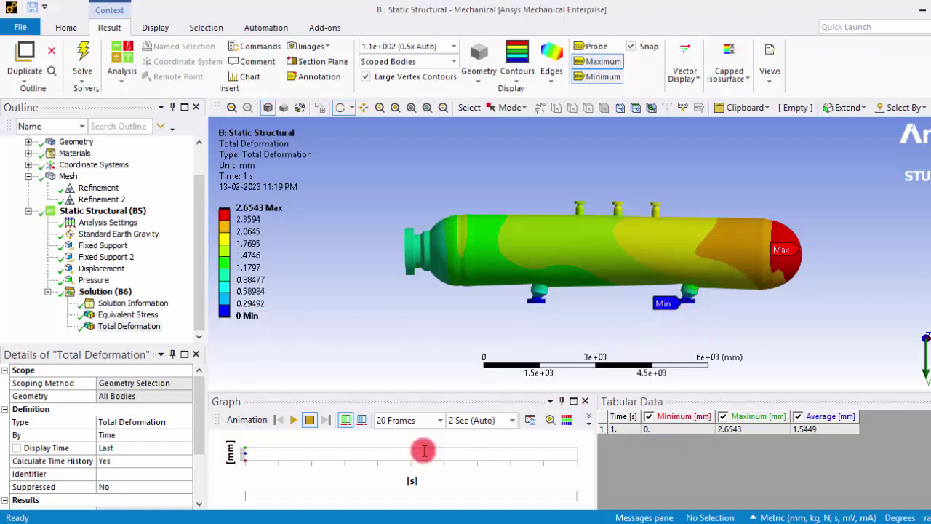
click(120, 315)
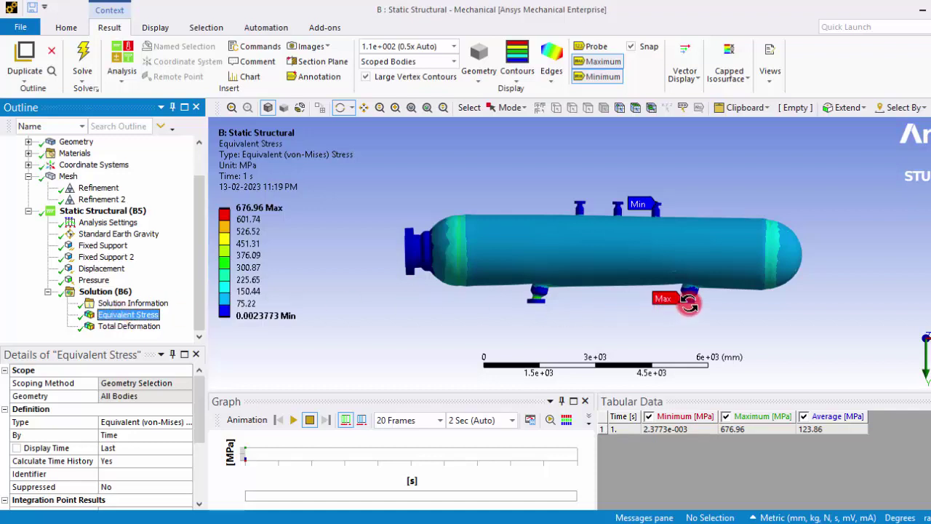
drag(648, 278, 721, 327)
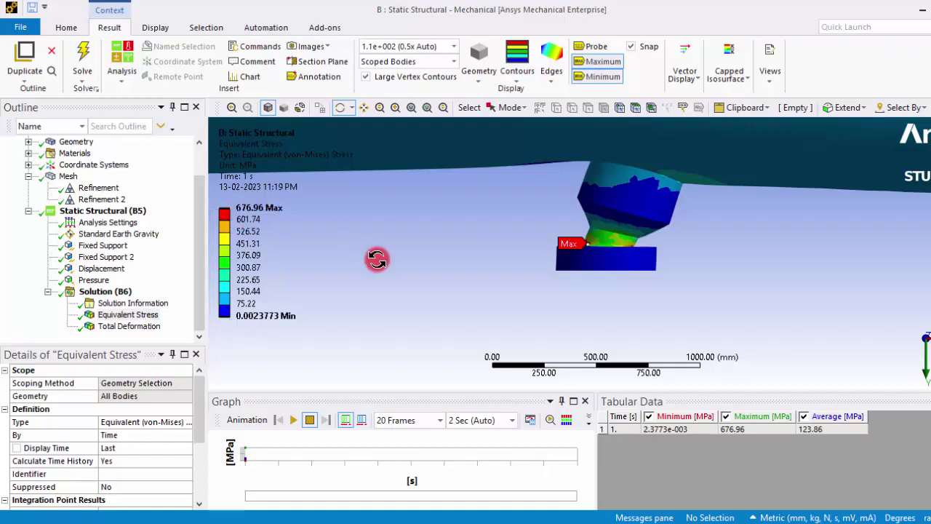
scroll(373, 260, up, 2)
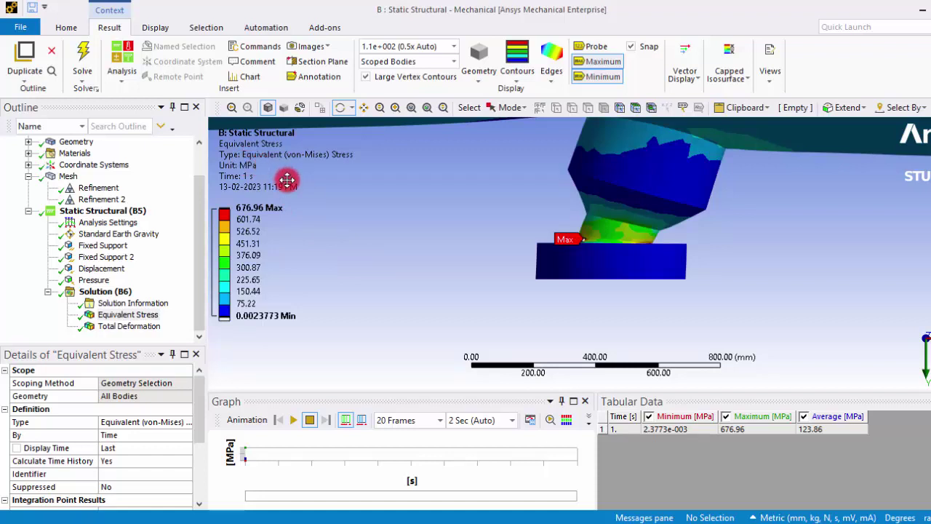
click(256, 208)
click(393, 204)
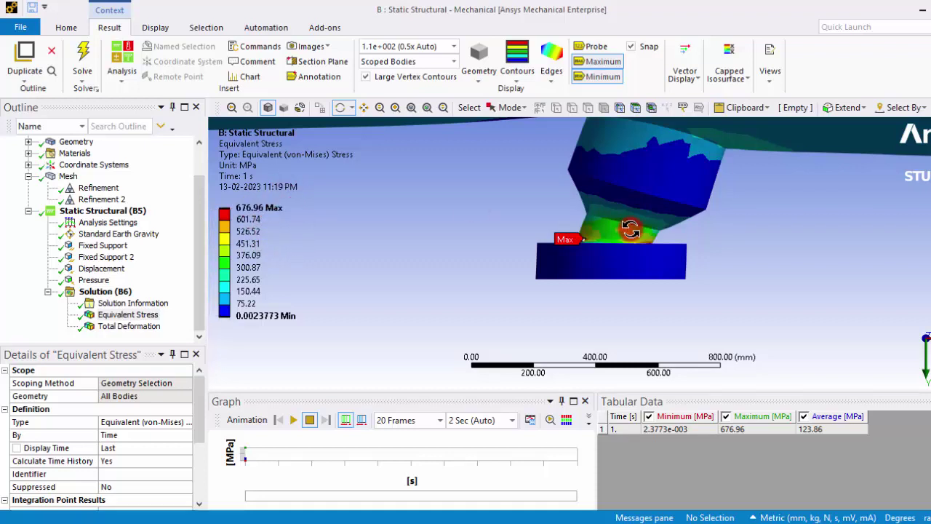
scroll(445, 274, down, 10)
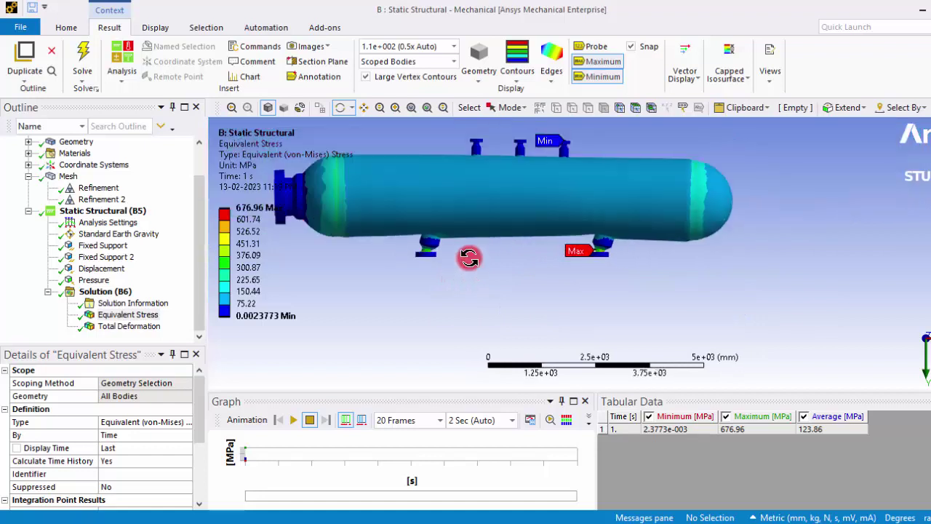
scroll(470, 258, down, 2)
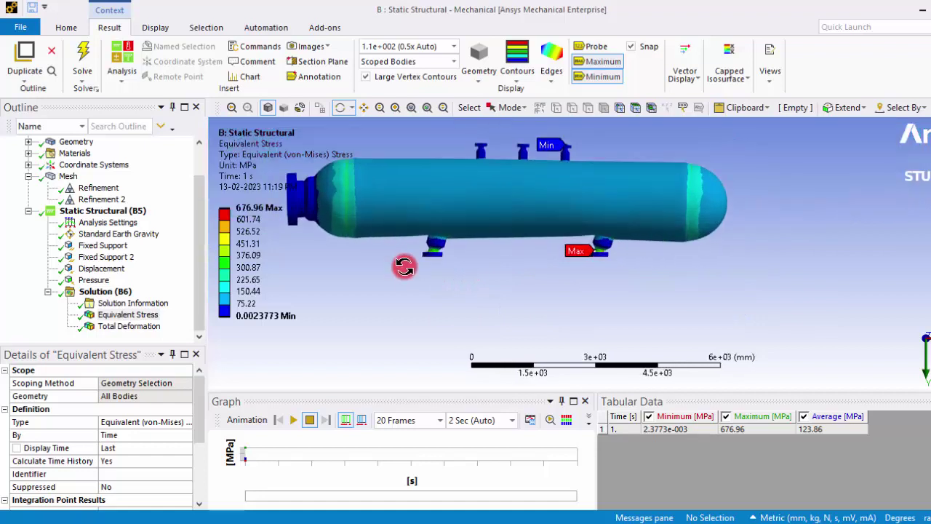
scroll(364, 255, down, 2)
scroll(783, 298, up, 3)
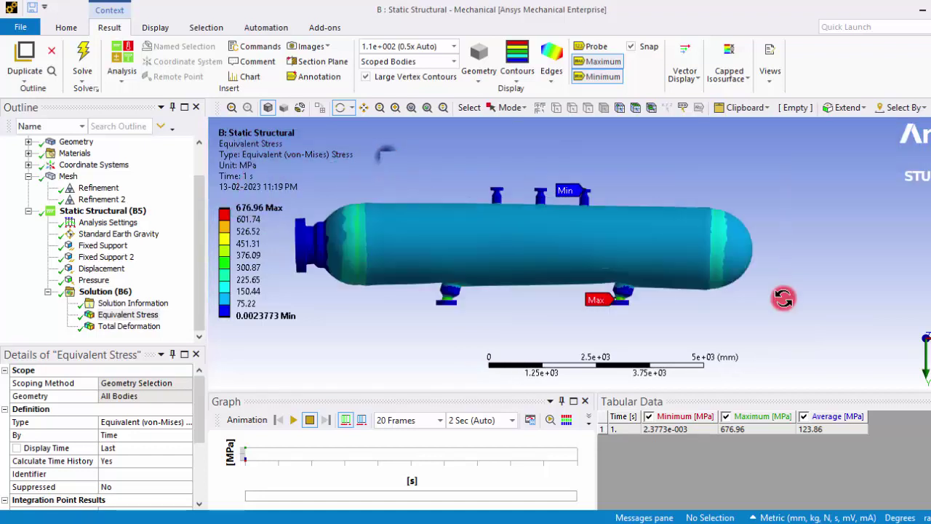